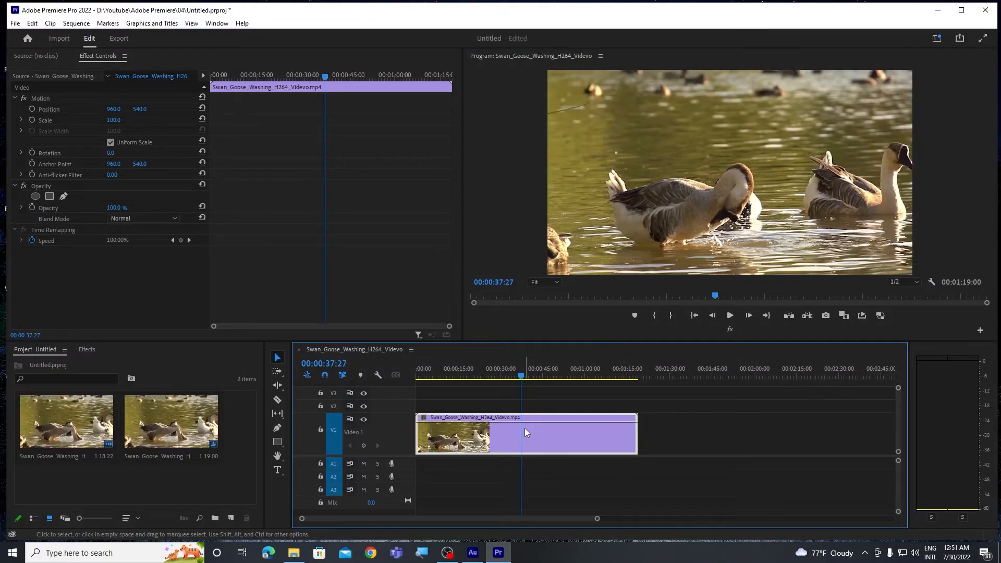
# Set the speed of the Swan_Goose_Washing_H264_Videvo.mp4 timeline clip to 150% and save the project.
pyautogui.rightClick(524, 429)
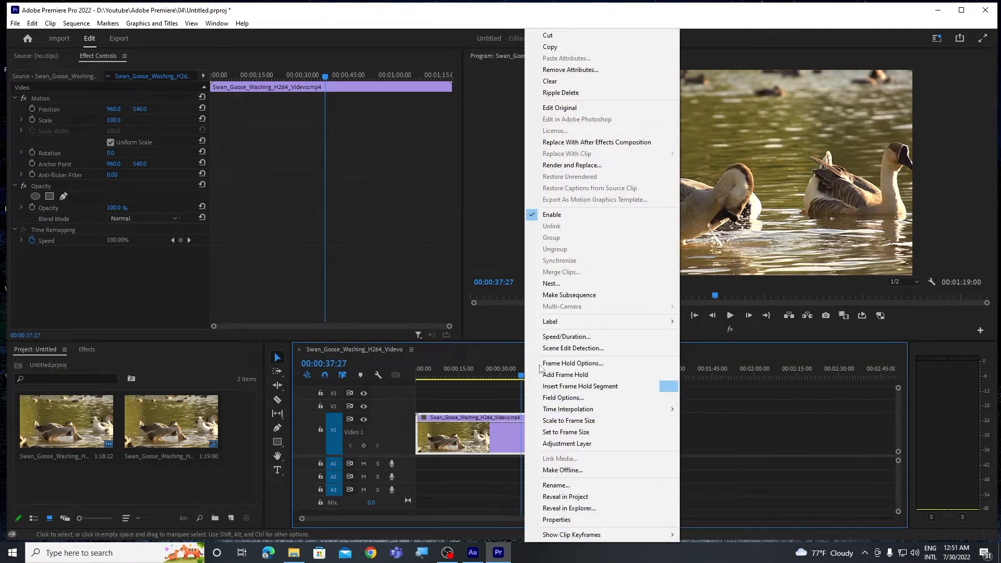
pyautogui.click(559, 338)
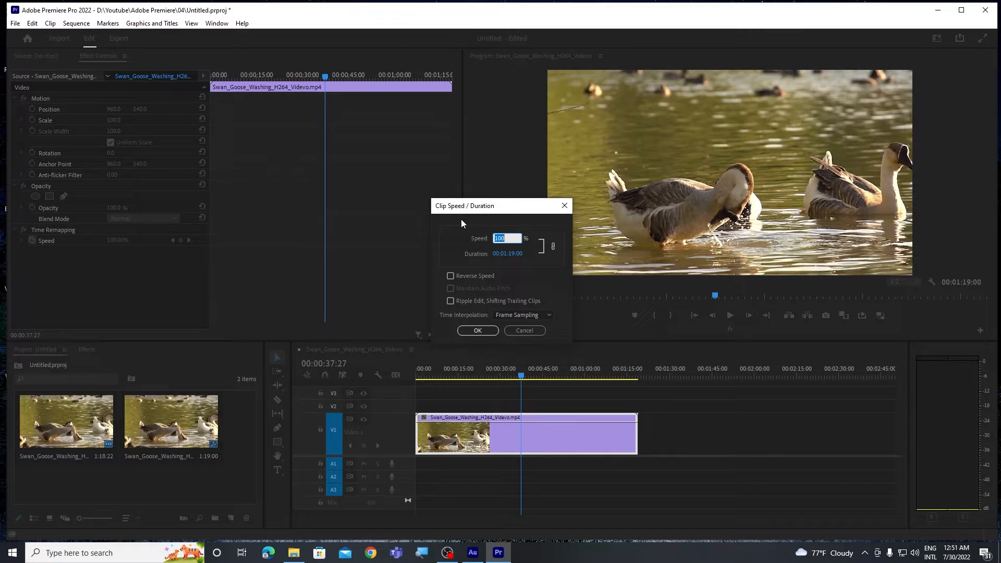
pyautogui.click(511, 238)
pyautogui.moveTo(511, 237); pyautogui.dragTo(496, 243)
pyautogui.write('150')
pyautogui.click(472, 330)
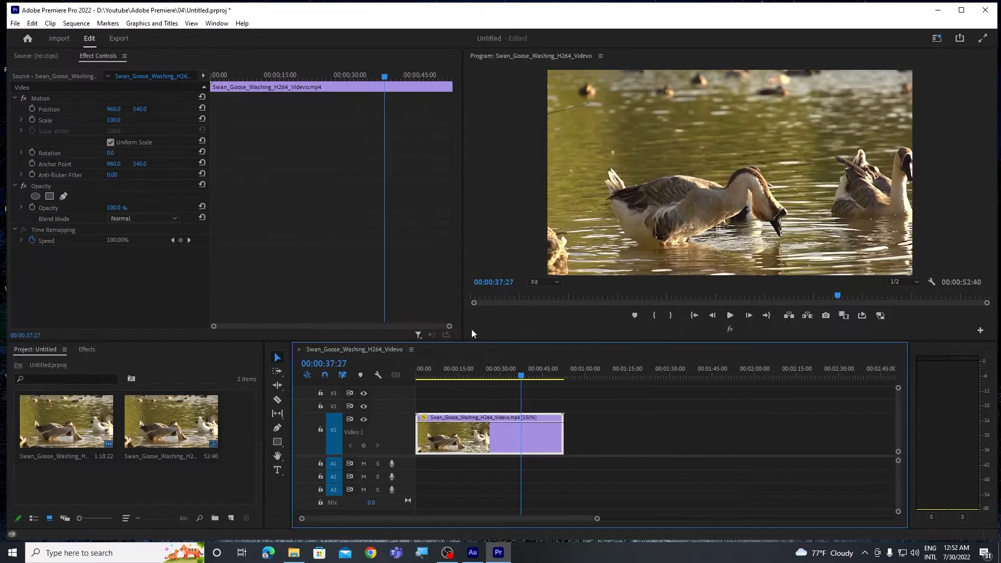
pyautogui.hotkey('ctrl', 's')
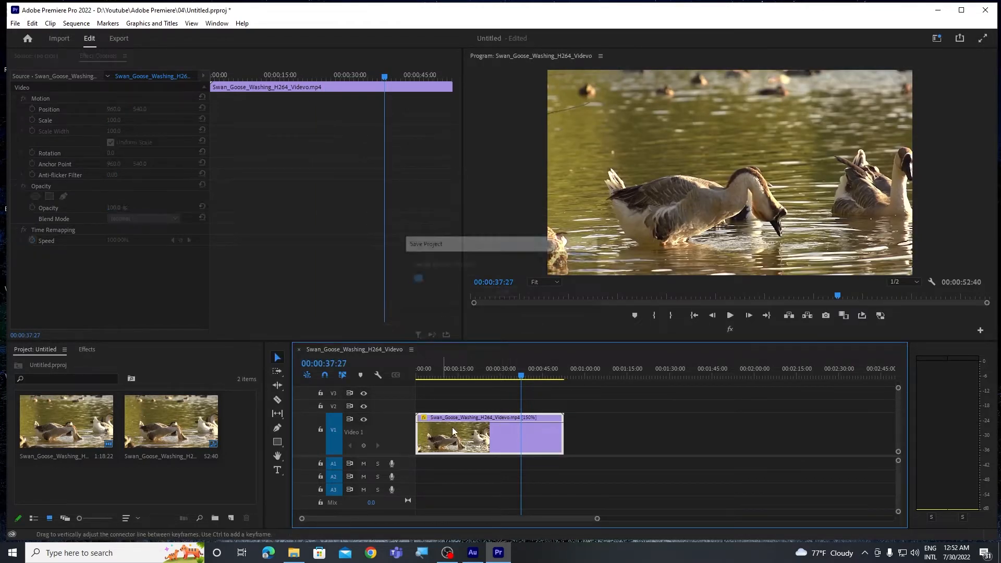
# Play the sped-up clip from the start of the sequence to review its motion.
pyautogui.moveTo(456, 431)
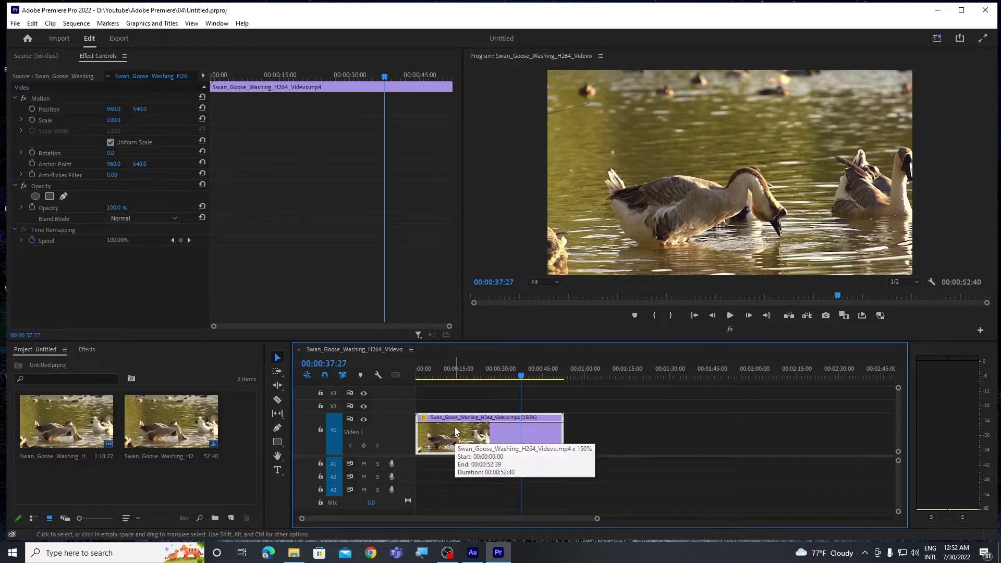
pyautogui.moveTo(475, 375); pyautogui.dragTo(415, 375)
pyautogui.press('space')
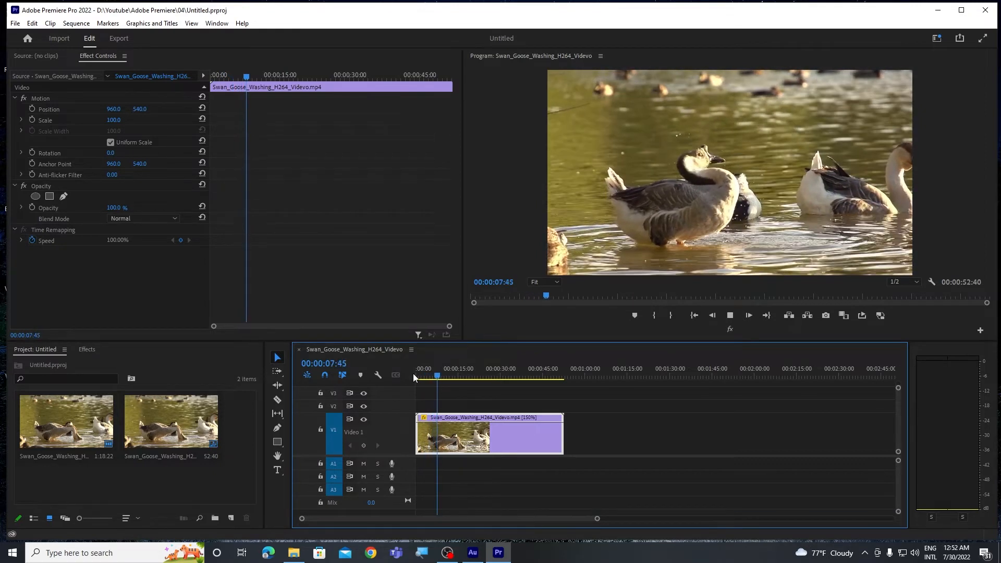
pyautogui.press('space')
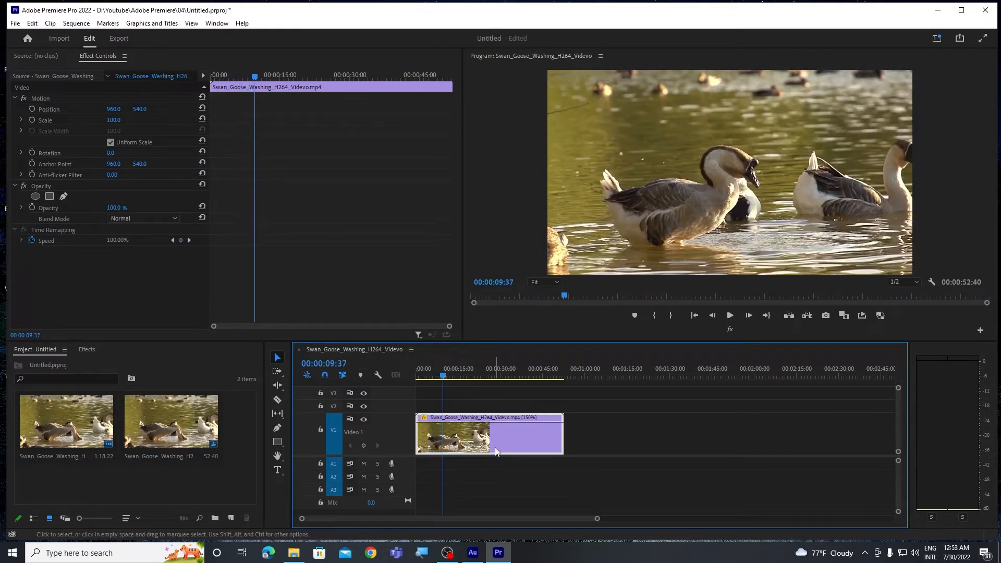
# Set the timeline clip's speed back to 100%, and set its linked duration to 00:00:30:00.
pyautogui.rightClick(494, 431)
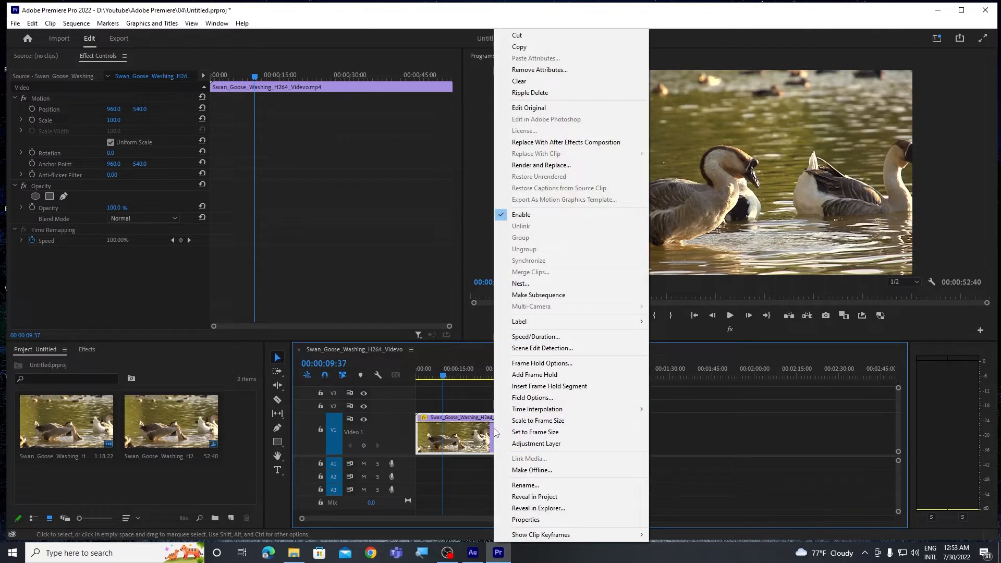
pyautogui.click(552, 337)
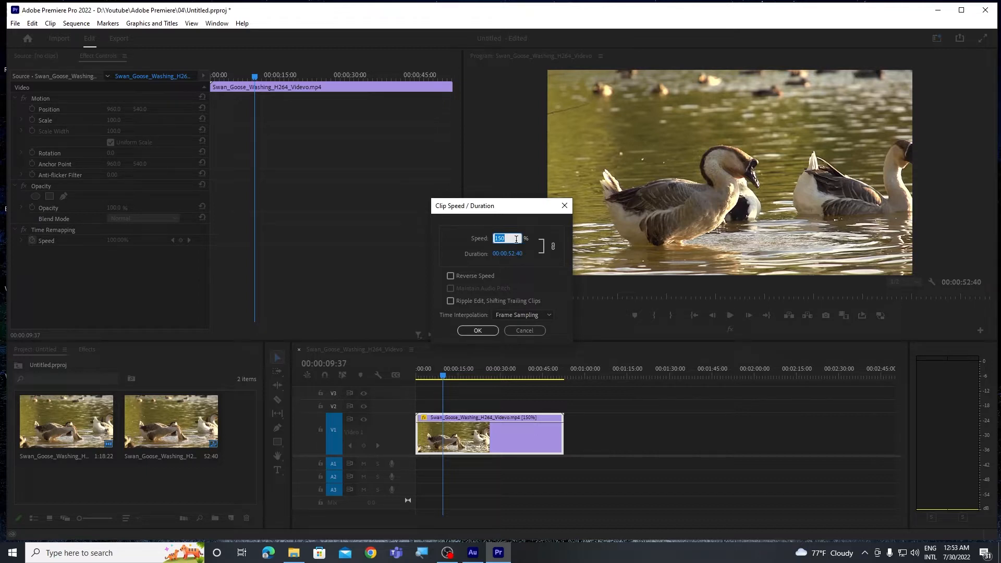
pyautogui.write('100')
pyautogui.click(515, 267)
pyautogui.click(532, 254)
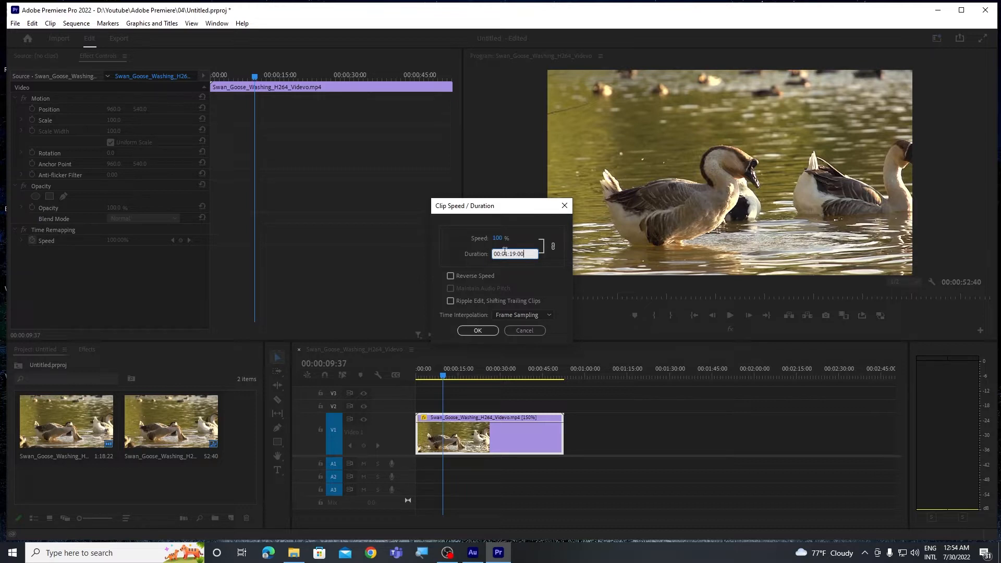
pyautogui.press('BackSpace')
pyautogui.write('0')
pyautogui.click(517, 252)
pyautogui.press('BackSpace')
pyautogui.press('BackSpace')
pyautogui.write('30')
pyautogui.click(478, 332)
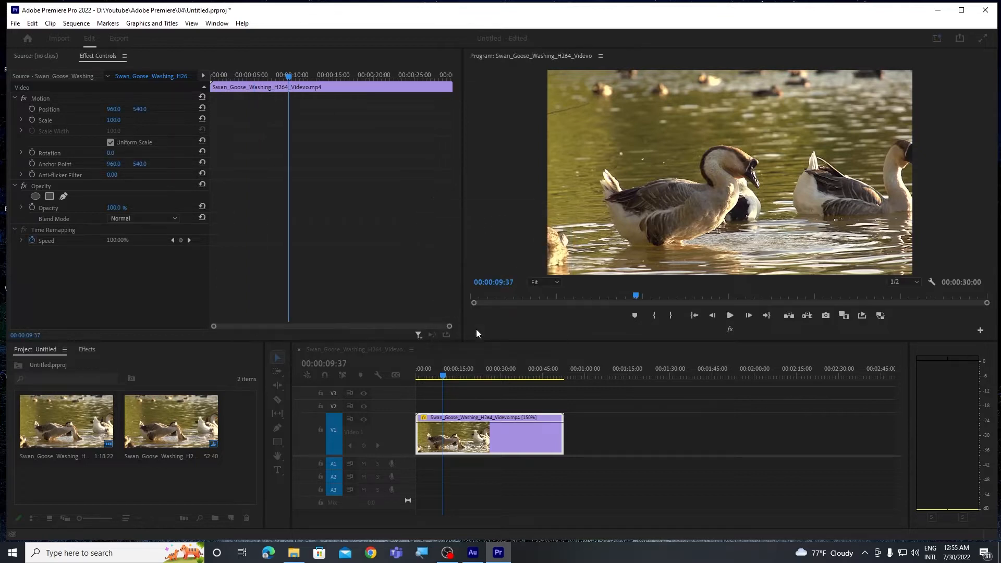
# Play the opening seconds of the shortened 30-second clip to check its faster playback.
pyautogui.click(488, 381)
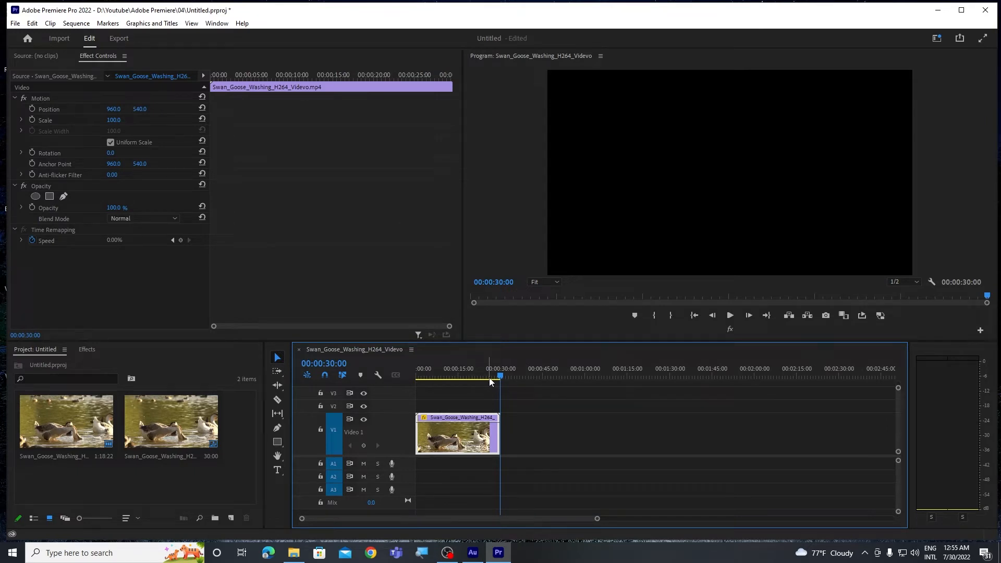
pyautogui.press('space')
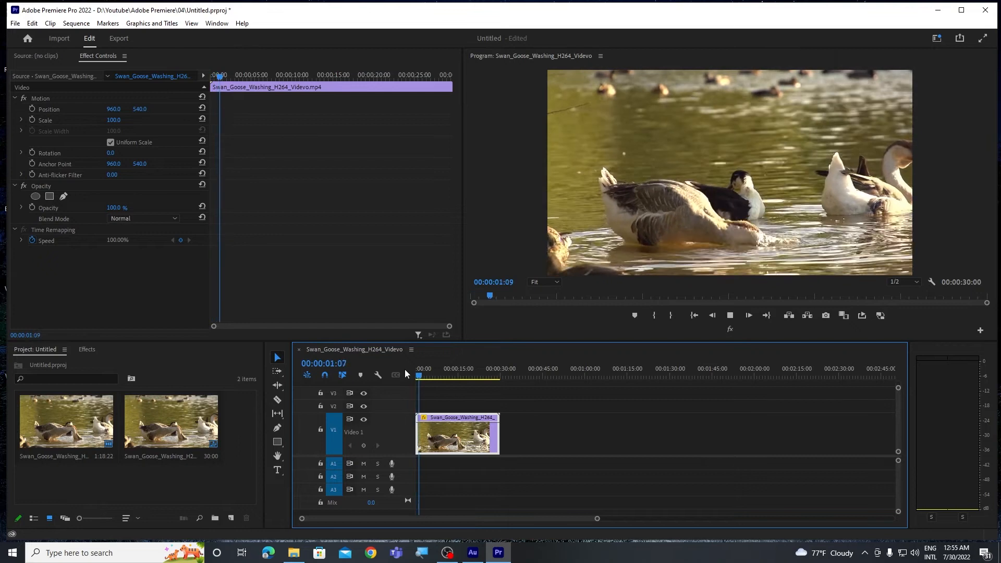
pyautogui.press('space')
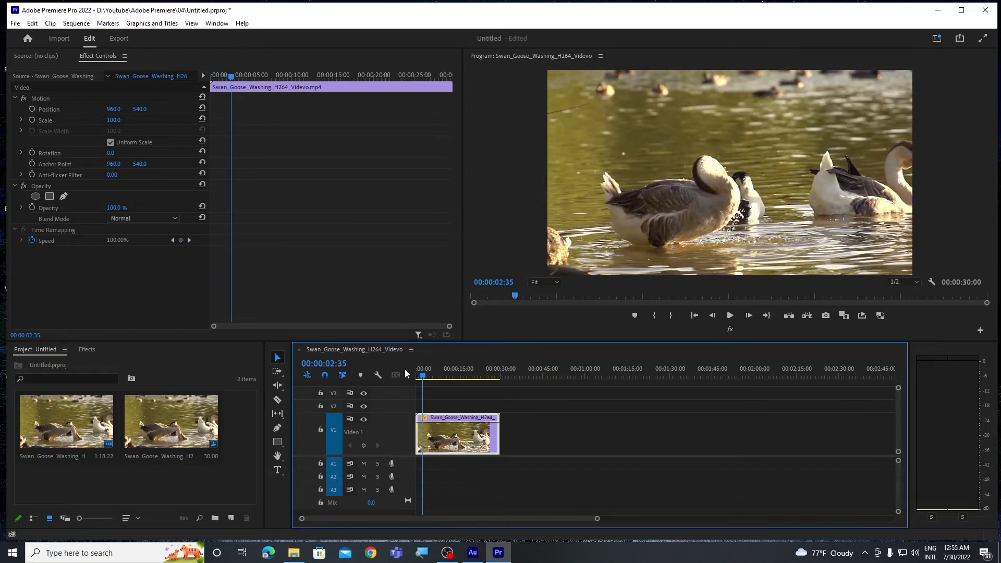
# Undo the clip's last two speed and duration changes.
pyautogui.click(453, 417)
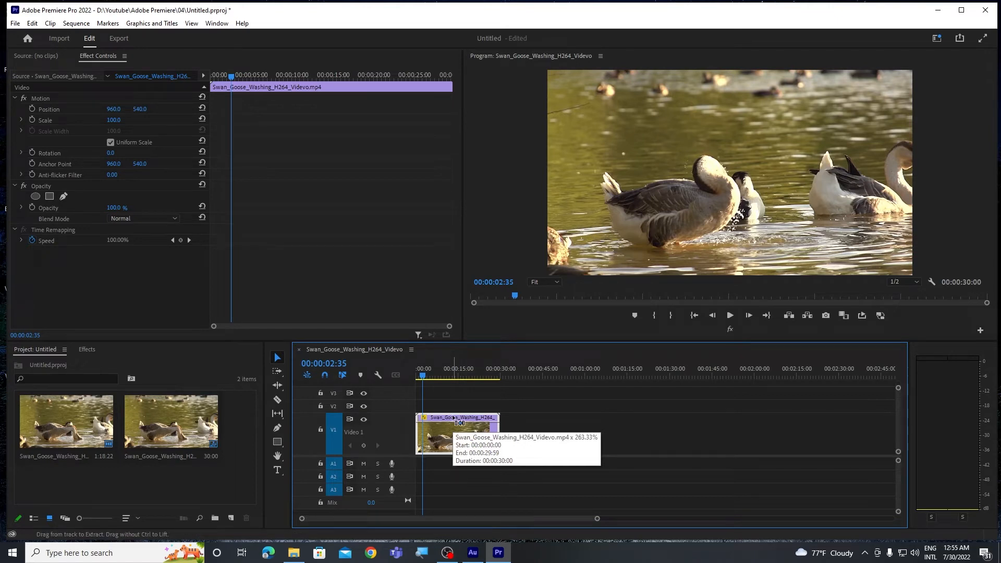
pyautogui.hotkey('ctrl', 'z')
pyautogui.hotkey('ctrl', 'z')
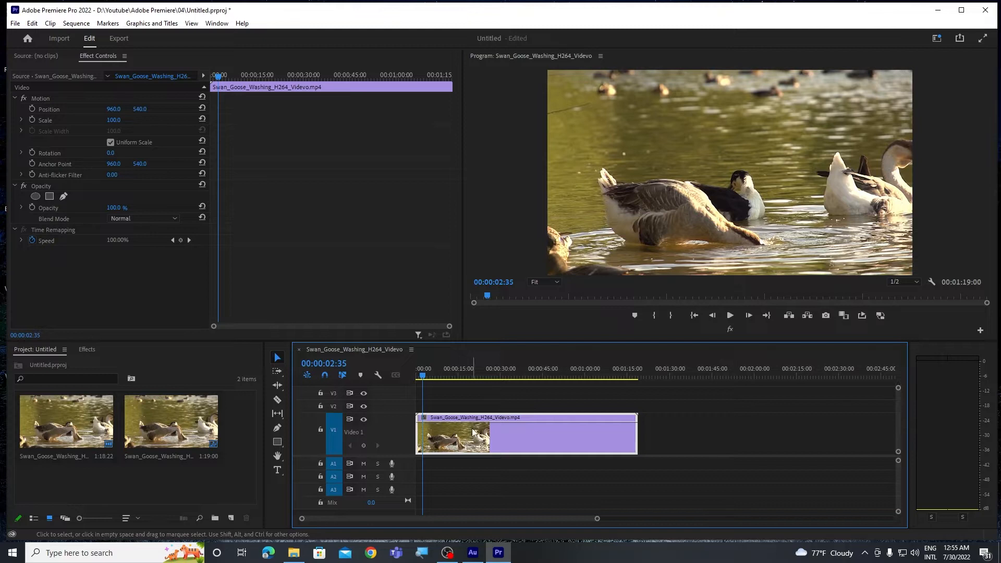
# Set the clip's duration to 00:02:00:00 with Optical Flow time interpolation.
pyautogui.rightClick(473, 432)
pyautogui.click(518, 336)
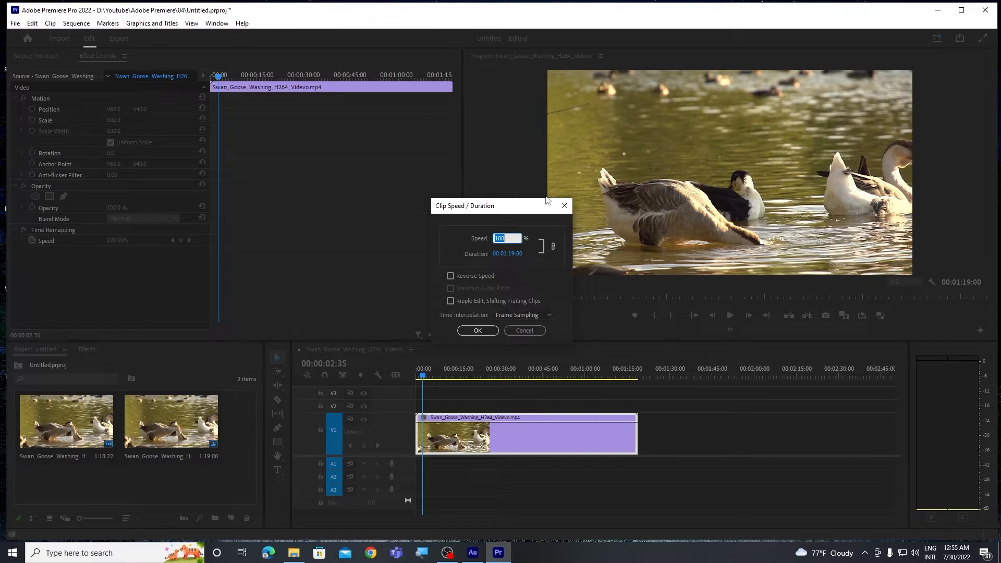
pyautogui.click(506, 253)
pyautogui.click(506, 254)
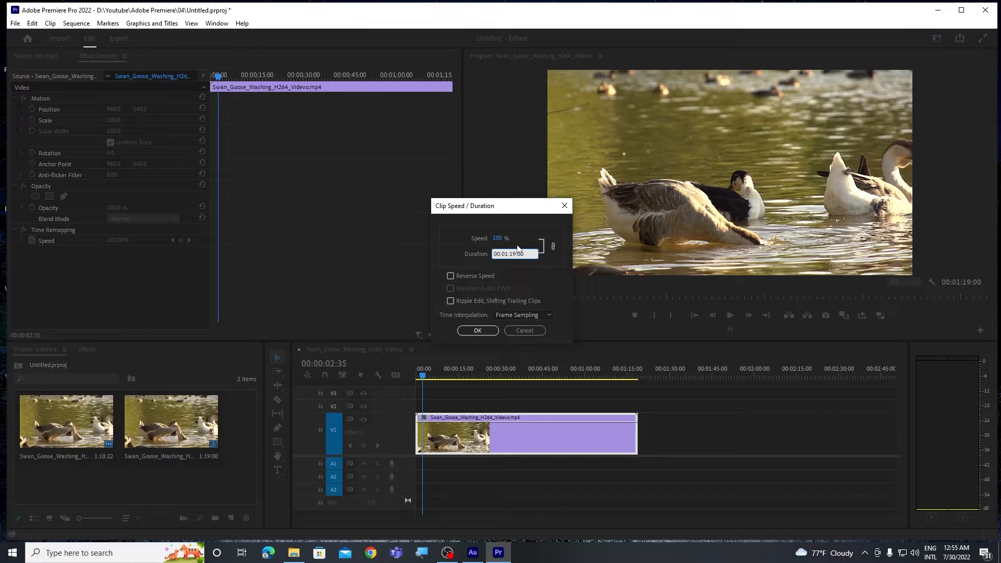
pyautogui.write('2')
pyautogui.press('BackSpace')
pyautogui.press('BackSpace')
pyautogui.press('BackSpace')
pyautogui.press('Tab')
pyautogui.click(542, 315)
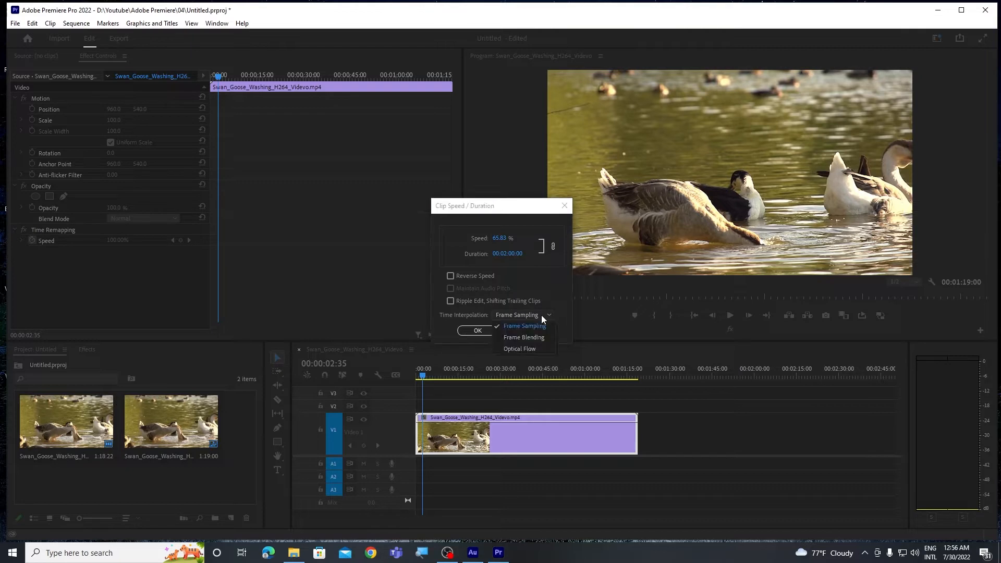
pyautogui.click(534, 348)
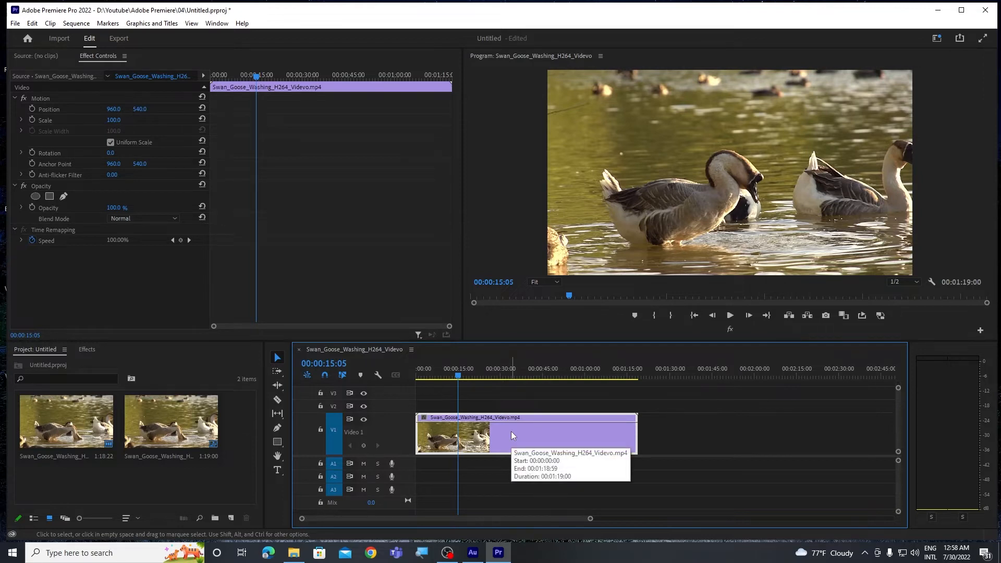
# Shorten the clip with the Rate Stretch tool to a duration of about 00:00:44:38.
pyautogui.click(279, 387)
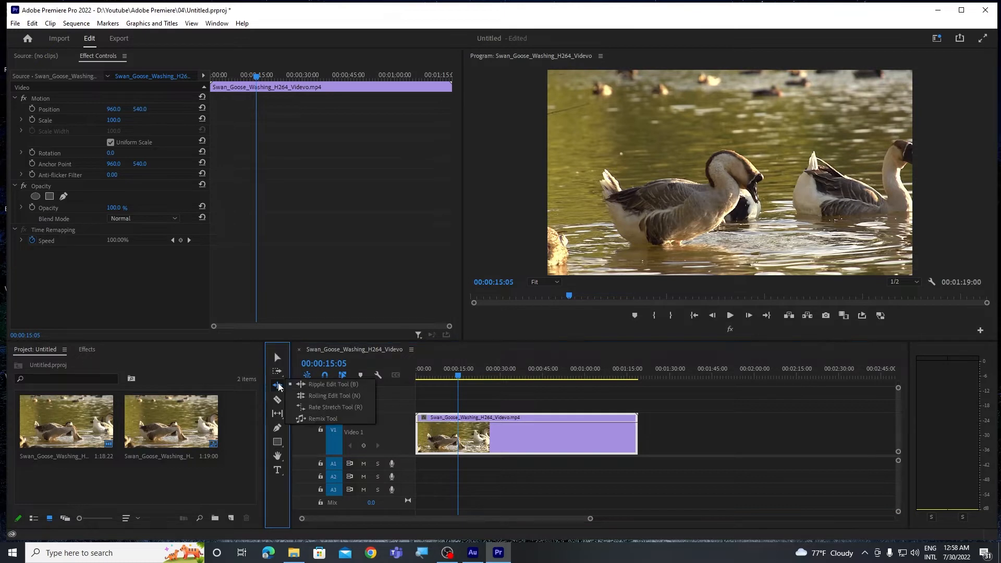
pyautogui.click(347, 411)
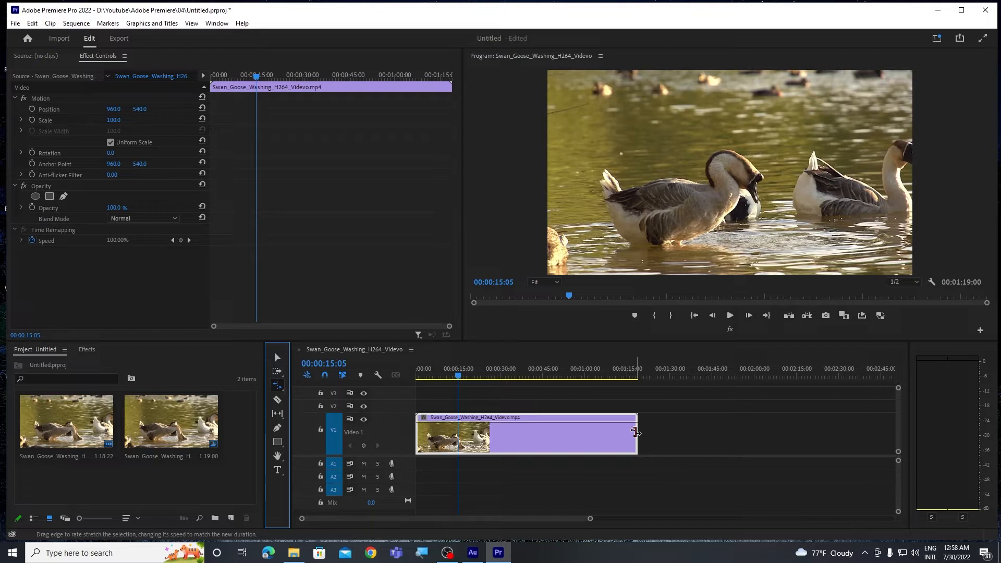
pyautogui.click(636, 432)
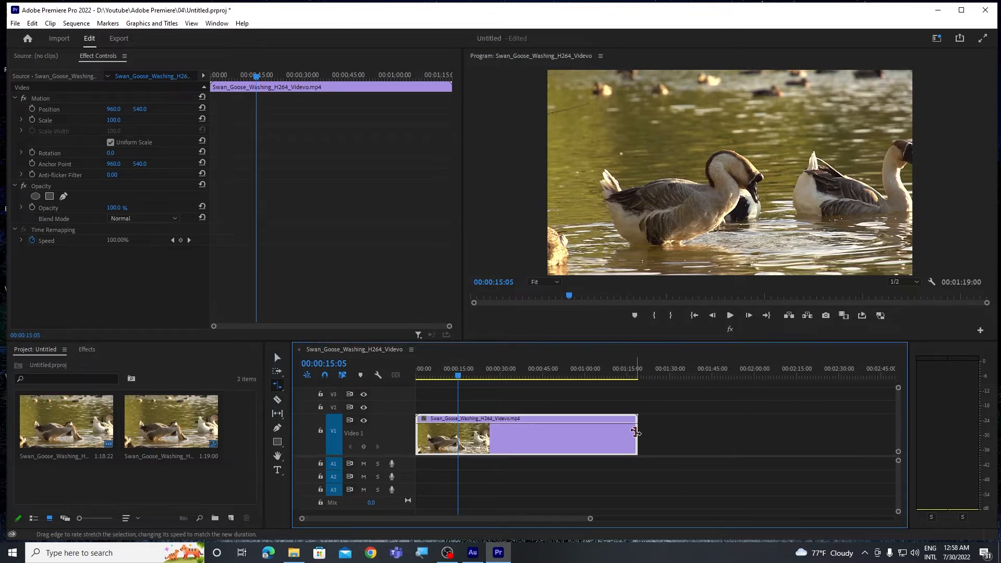
pyautogui.moveTo(636, 433); pyautogui.dragTo(539, 430)
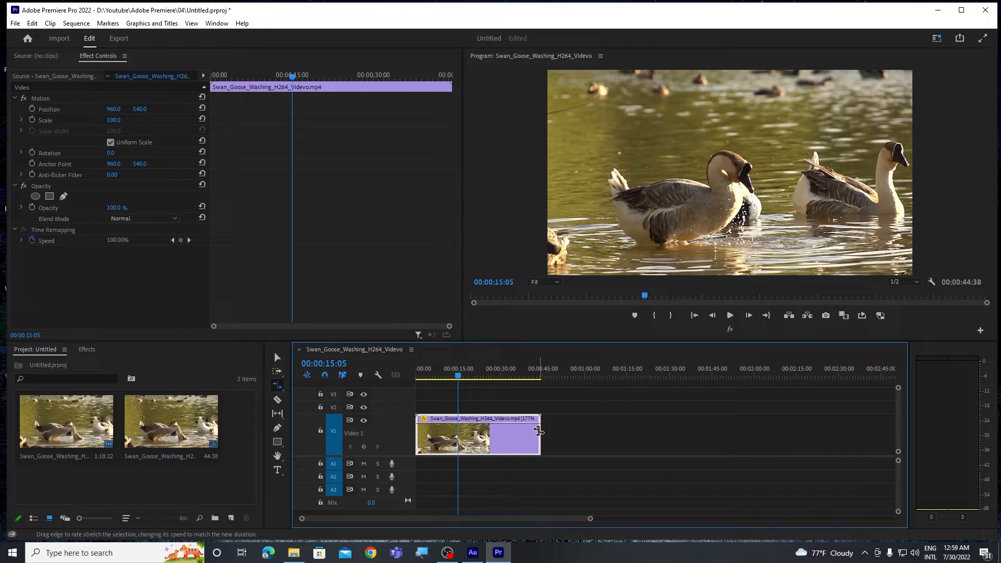
# Play the rate-stretched clip from the start of the sequence to review its speed.
pyautogui.moveTo(459, 376); pyautogui.dragTo(413, 378)
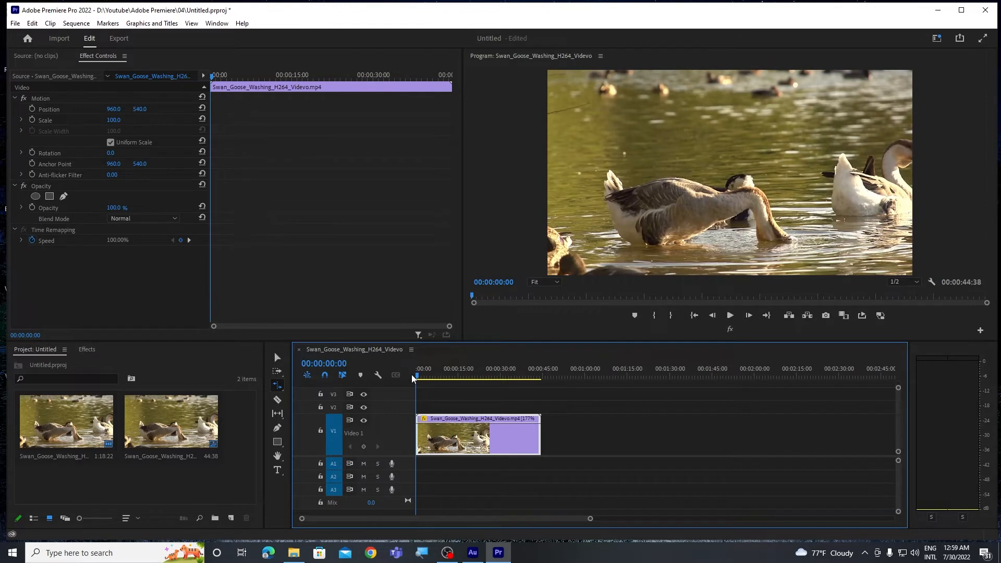
pyautogui.press('space')
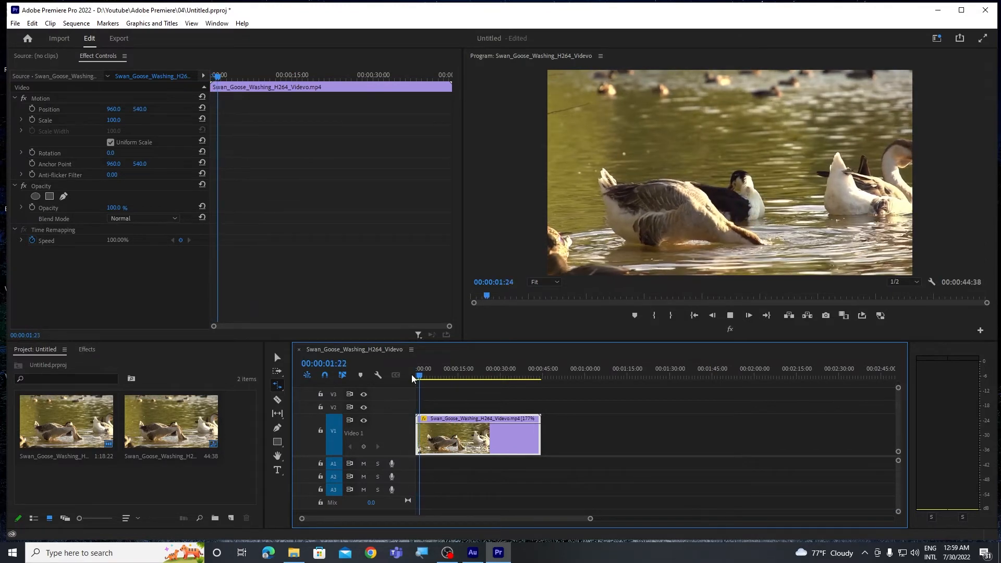
pyautogui.press('space')
# Try rate-stretching the clip down to about 00:00:11:56, and undo the rate stretching.
pyautogui.moveTo(541, 434); pyautogui.dragTo(450, 426)
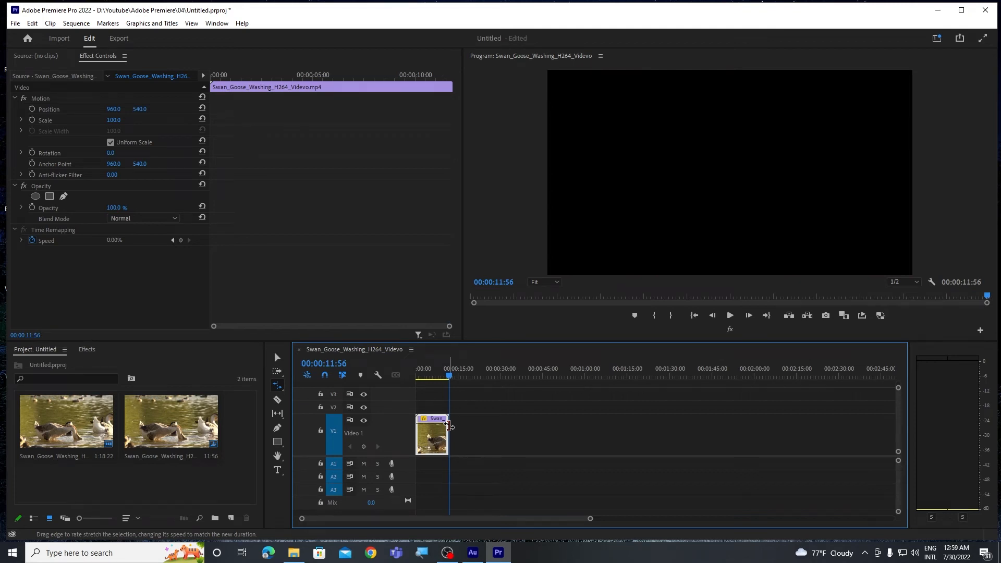
pyautogui.hotkey('ctrl', 'z')
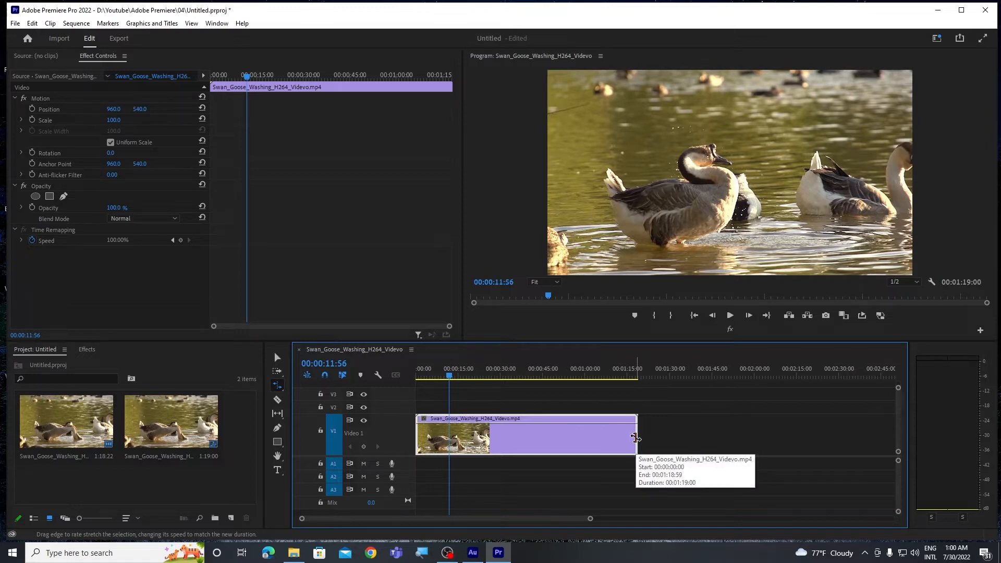
# Rate-stretch the end of the clip out to about 00:02:17:57 and play the slowed footage.
pyautogui.moveTo(636, 438); pyautogui.dragTo(803, 438)
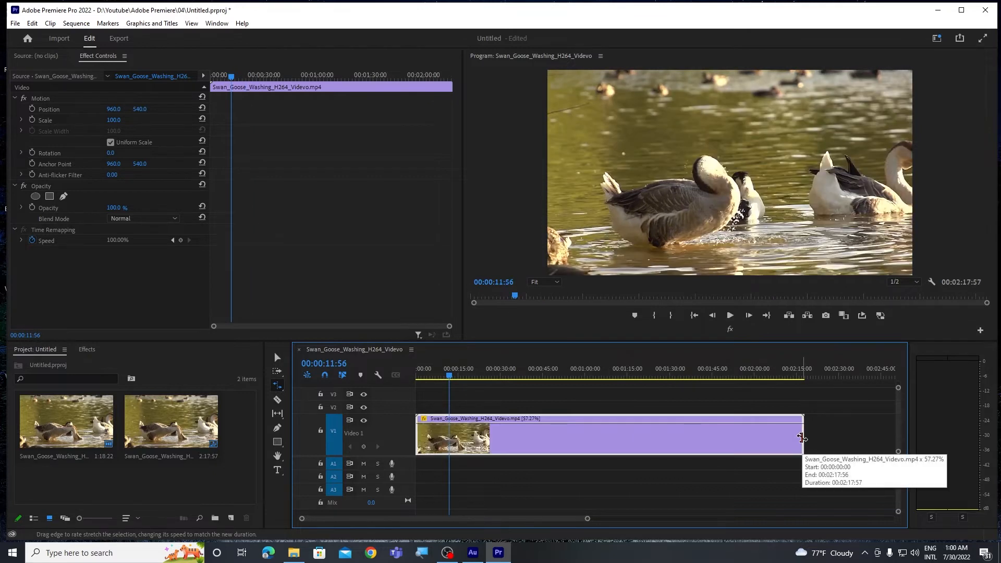
pyautogui.press('space')
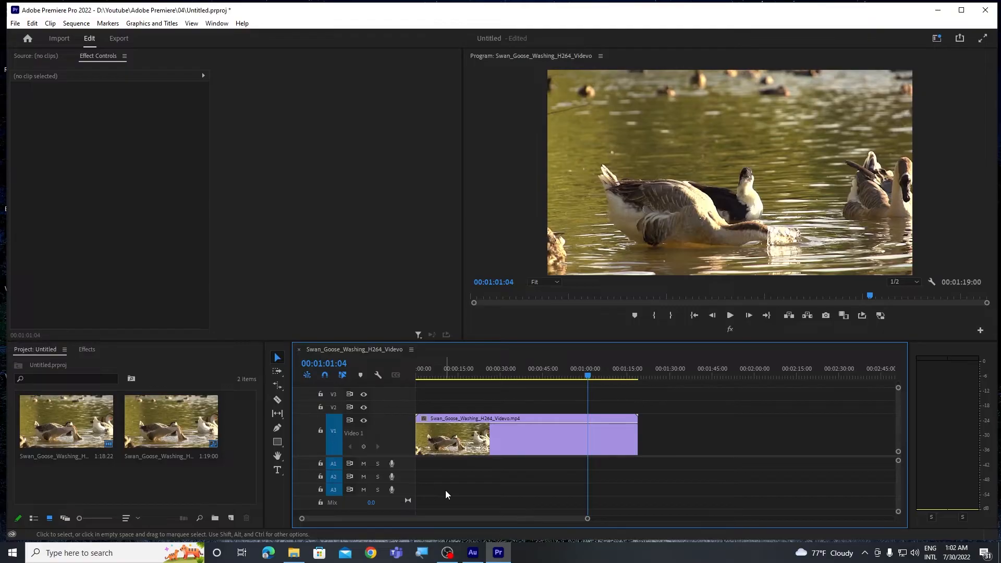
# Show the clip's Time Remapping Speed keyframes on the timeline and increase the height of track V1.
pyautogui.rightClick(447, 432)
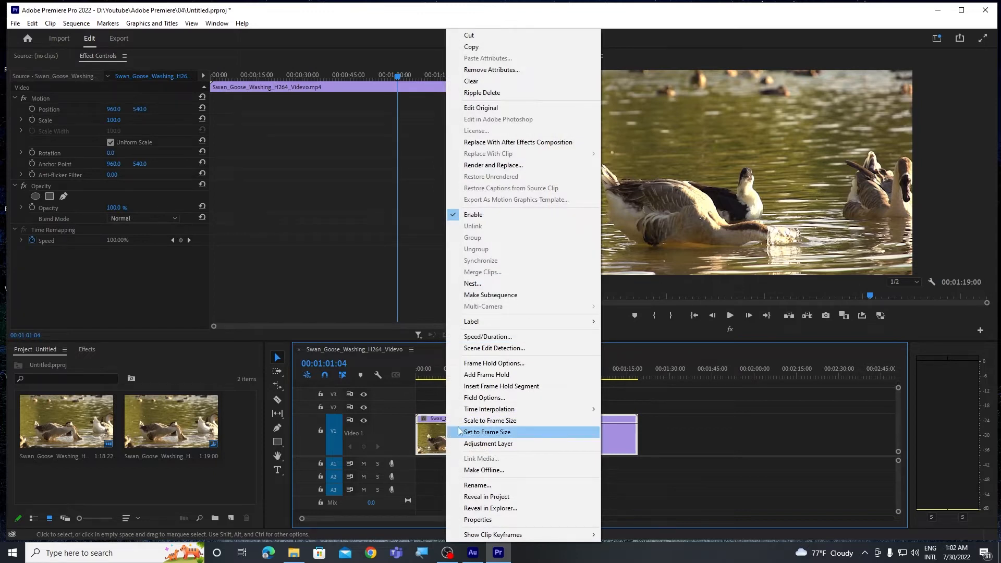
pyautogui.moveTo(513, 536)
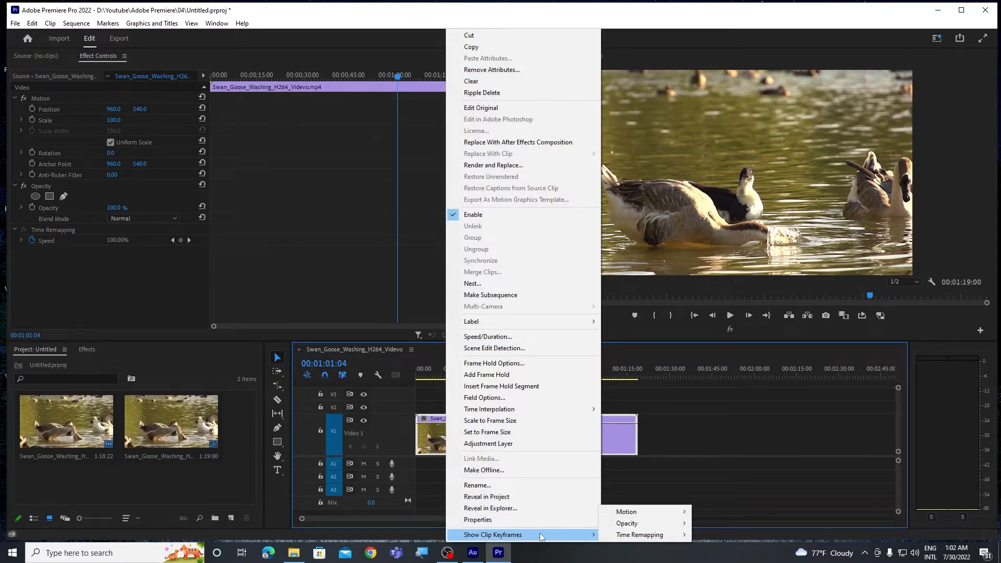
pyautogui.moveTo(637, 537)
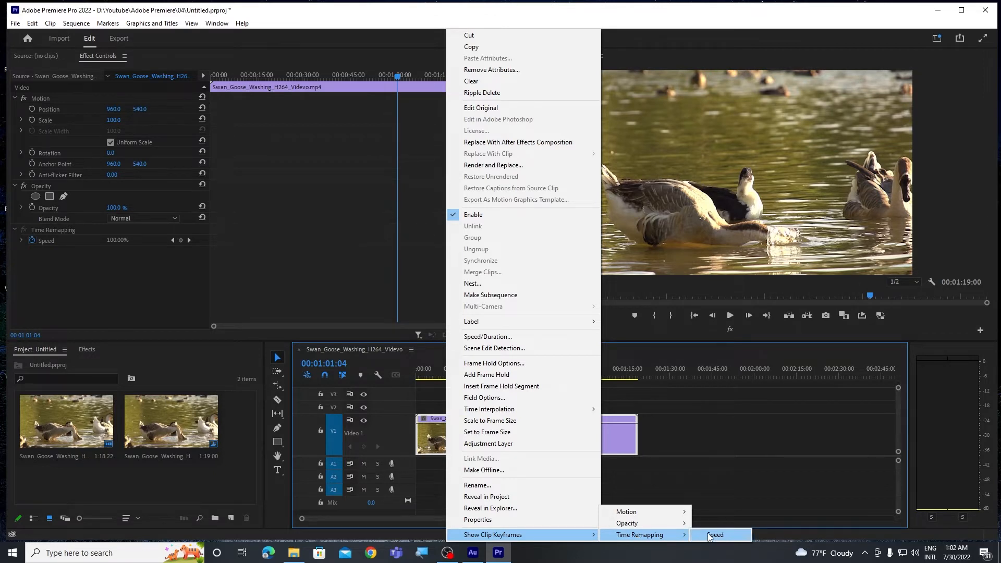
pyautogui.click(710, 535)
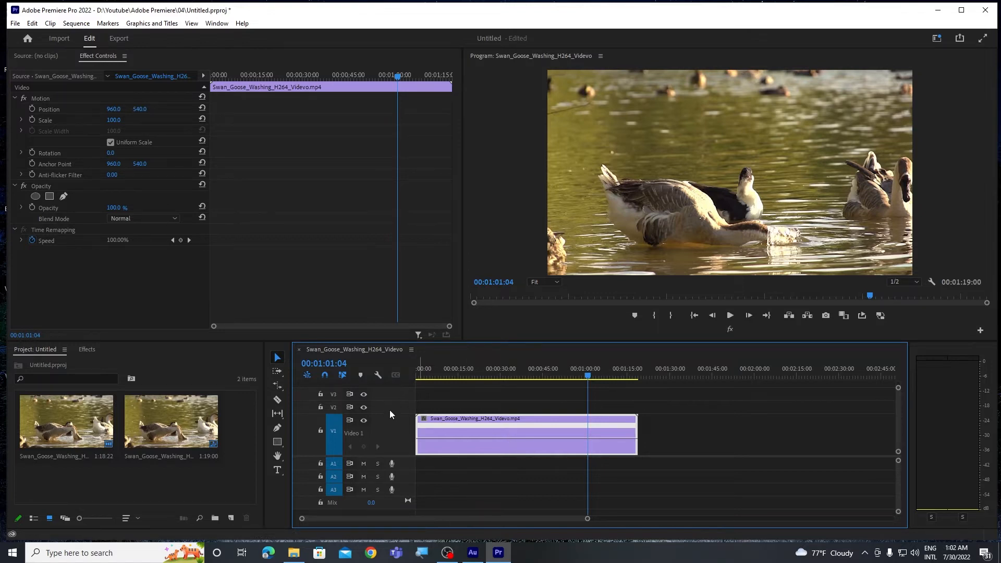
pyautogui.moveTo(390, 414); pyautogui.dragTo(392, 391)
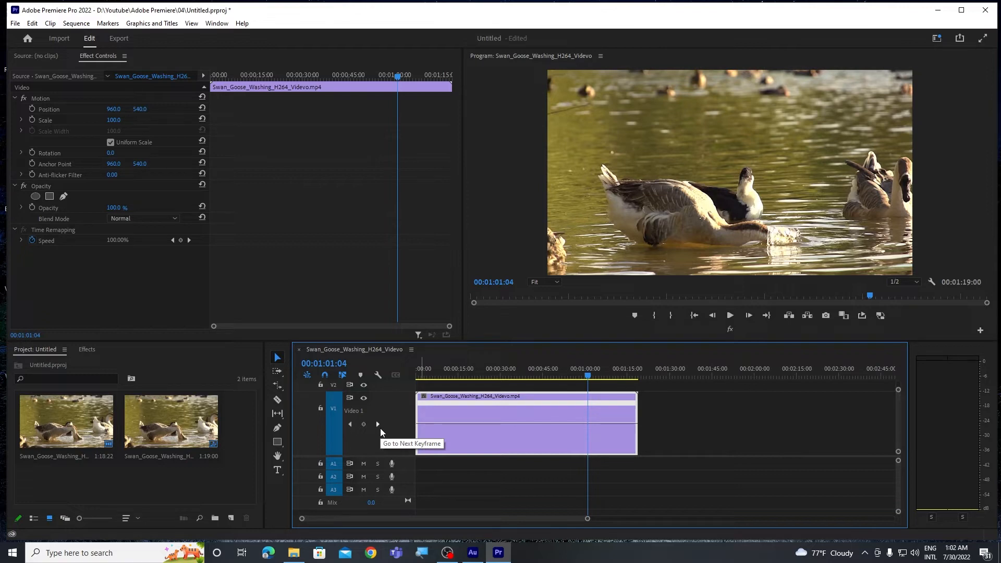
# Save the project and add Time Remapping speed keyframes to the clip at about 00:00:13:34 and 00:00:49:19.
pyautogui.hotkey('ctrl', 's')
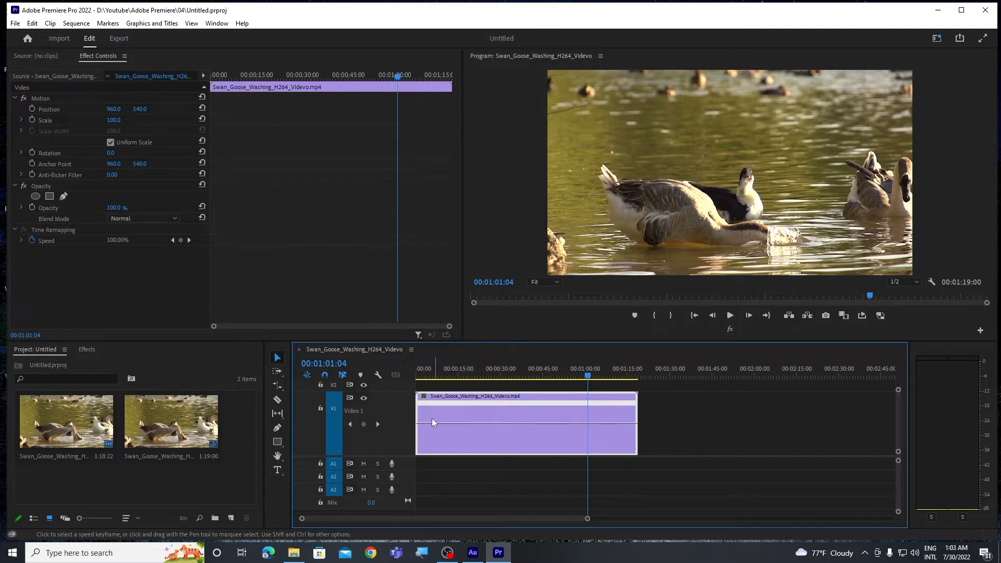
pyautogui.moveTo(444, 369)
pyautogui.mouseDown()
pyautogui.moveTo(461, 368)
pyautogui.moveTo(440, 365)
pyautogui.mouseUp()
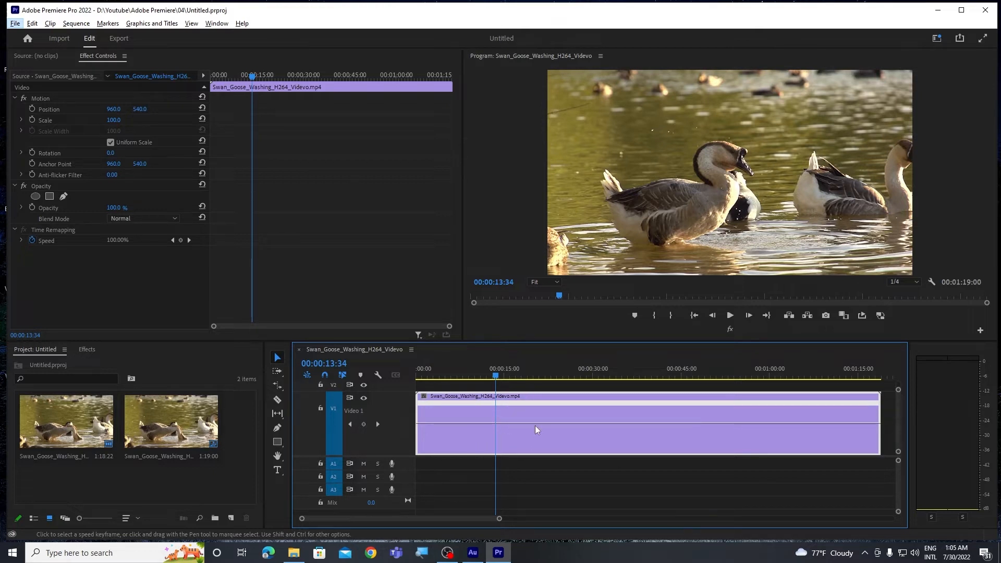
pyautogui.click(365, 425)
pyautogui.moveTo(497, 380); pyautogui.dragTo(584, 380)
pyautogui.moveTo(673, 380); pyautogui.dragTo(706, 377)
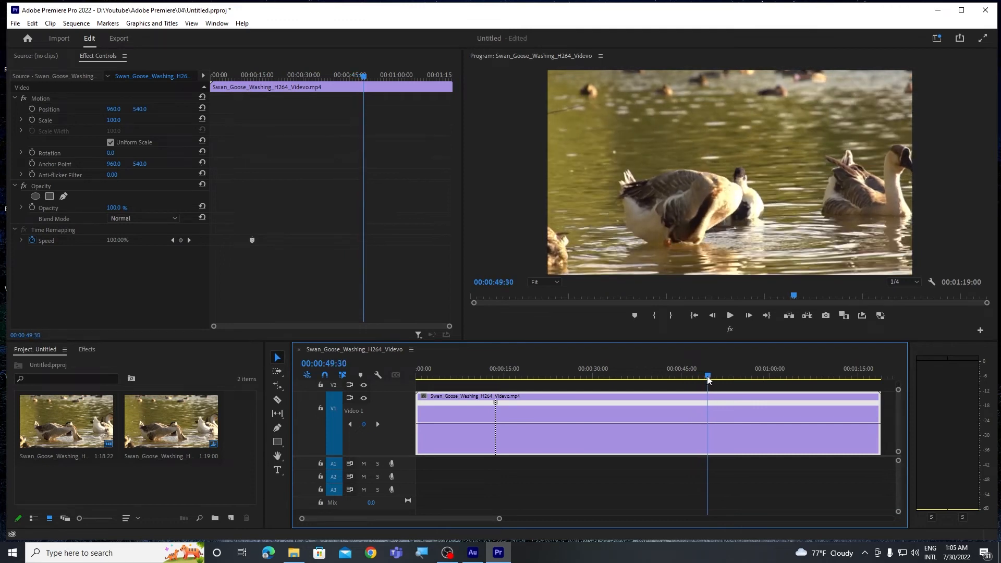
pyautogui.click(363, 425)
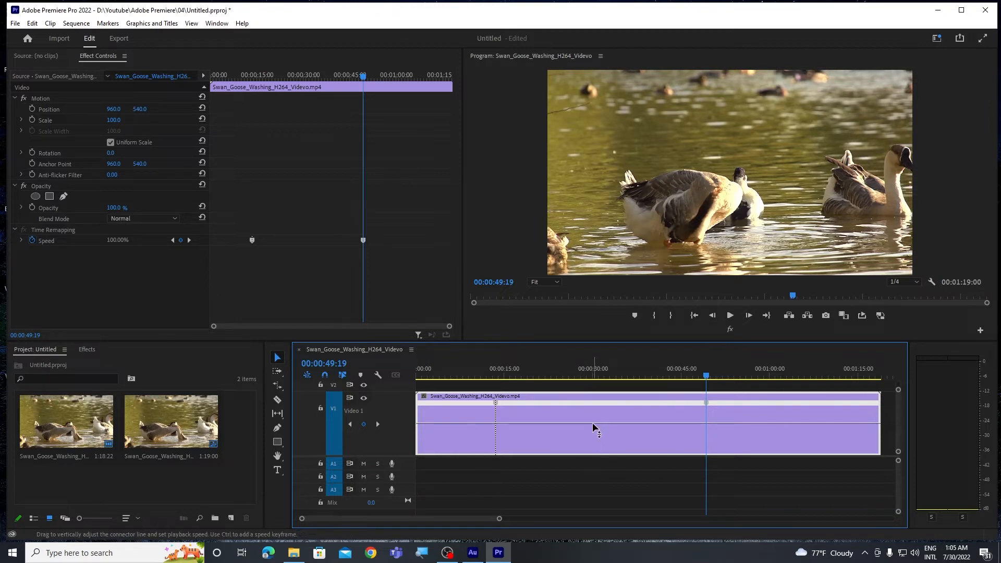
# Raise the clip's speed between the two keyframes to about 203% and play the result from about 00:00:07:57.
pyautogui.moveTo(593, 423); pyautogui.dragTo(592, 410)
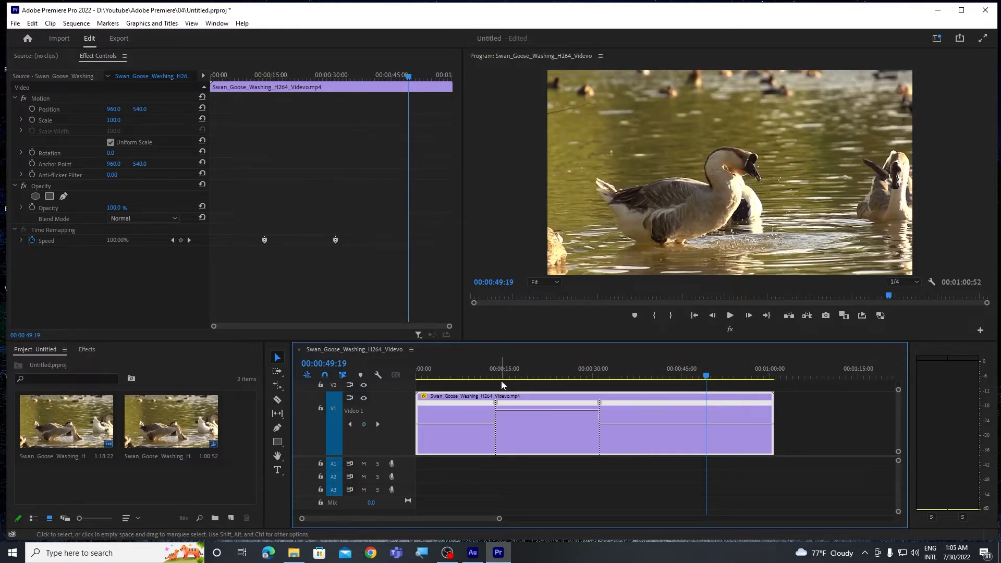
pyautogui.moveTo(504, 367); pyautogui.dragTo(464, 367)
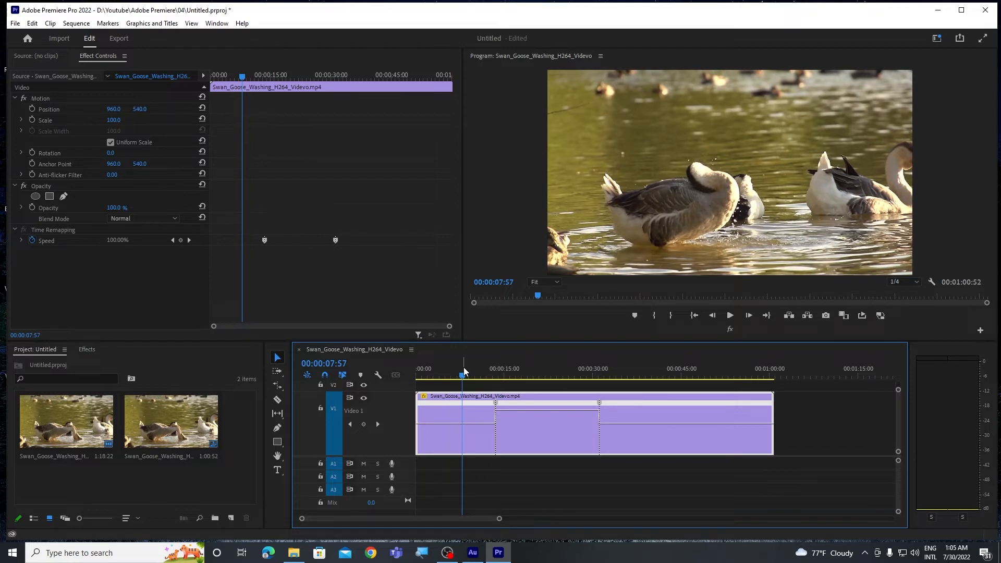
pyautogui.press('space')
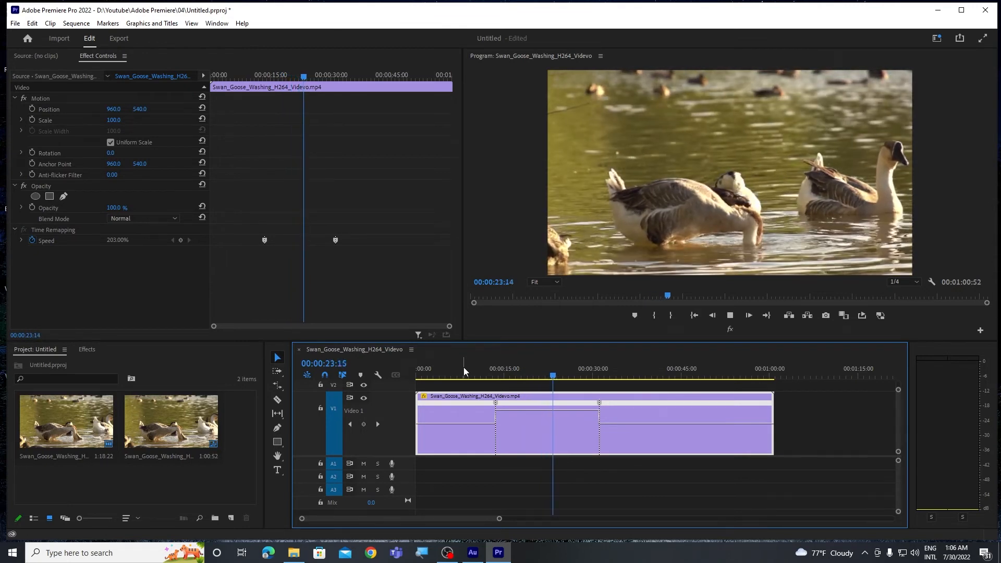
pyautogui.press('space')
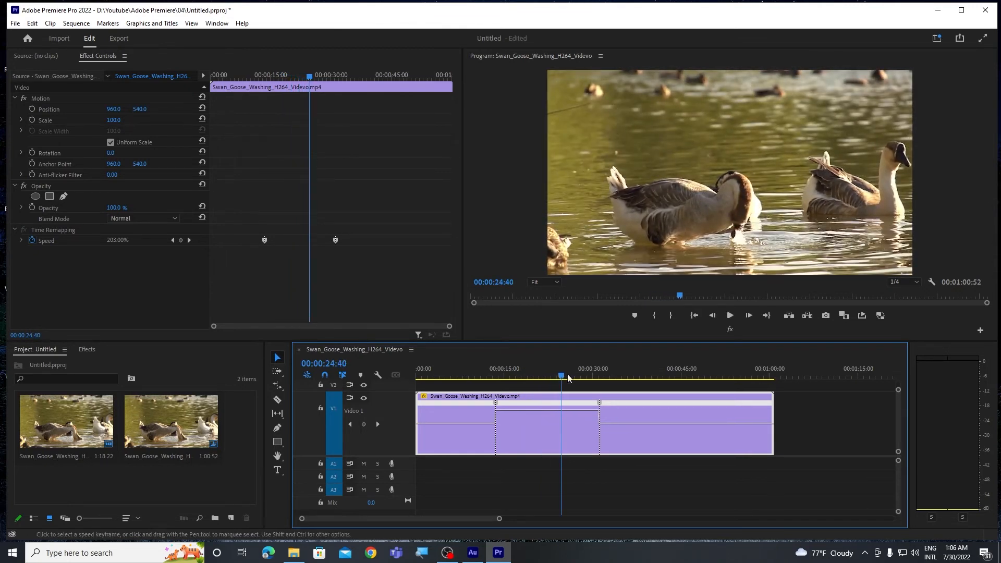
# Raise the speed between the keyframes further, play the faster section and return the playhead to about 00:00:11:35.
pyautogui.moveTo(542, 409); pyautogui.dragTo(542, 401)
pyautogui.click(487, 373)
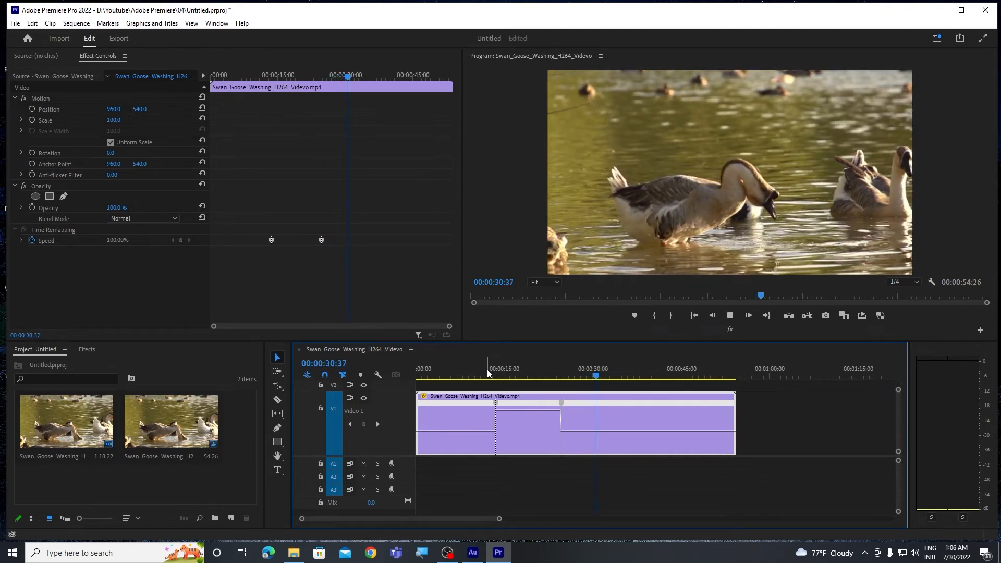
pyautogui.click(486, 370)
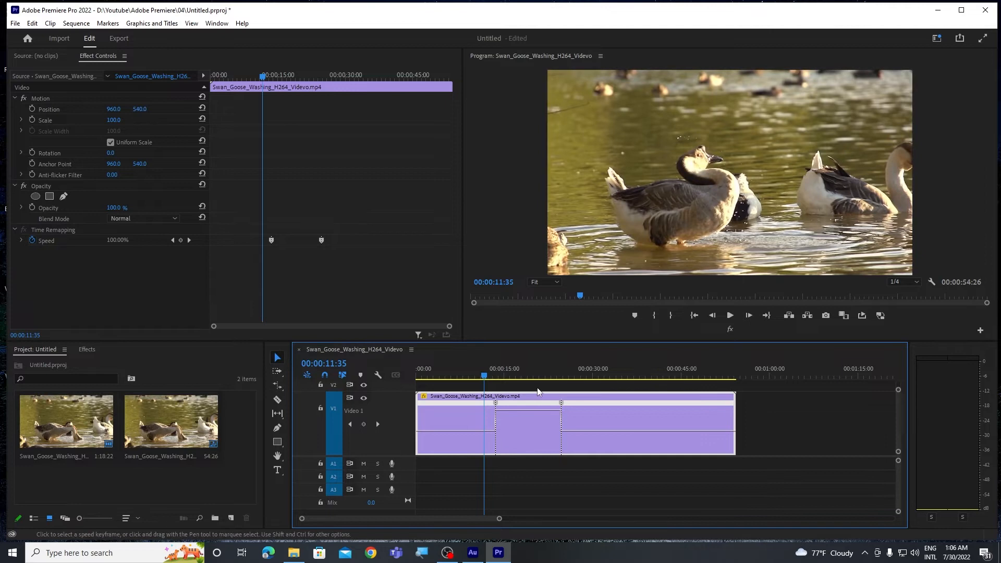
# Split both speed keyframes into gradual ramps, bend the ramps into smooth curves and play the transition.
pyautogui.click(496, 405)
pyautogui.moveTo(496, 404); pyautogui.dragTo(557, 411)
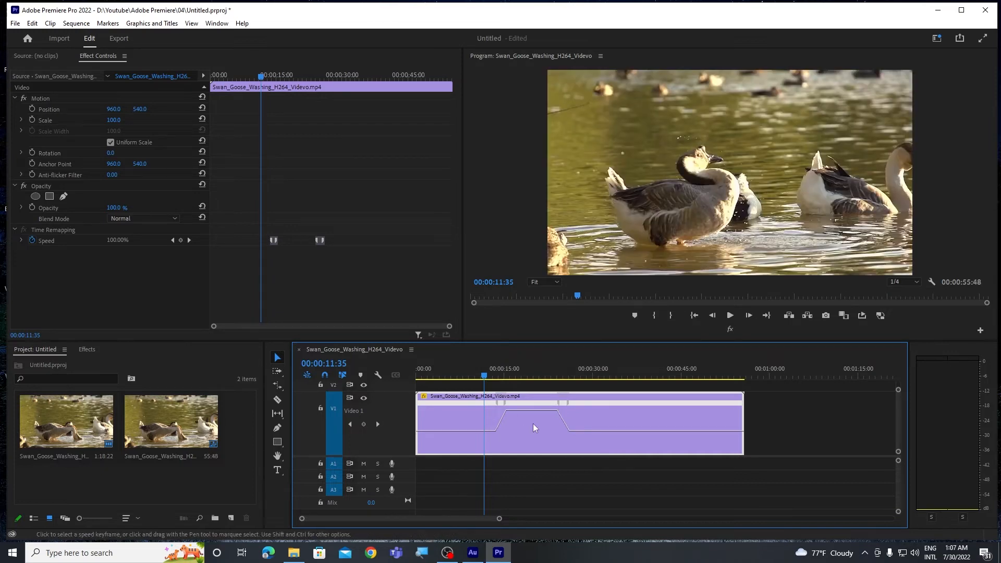
pyautogui.click(503, 422)
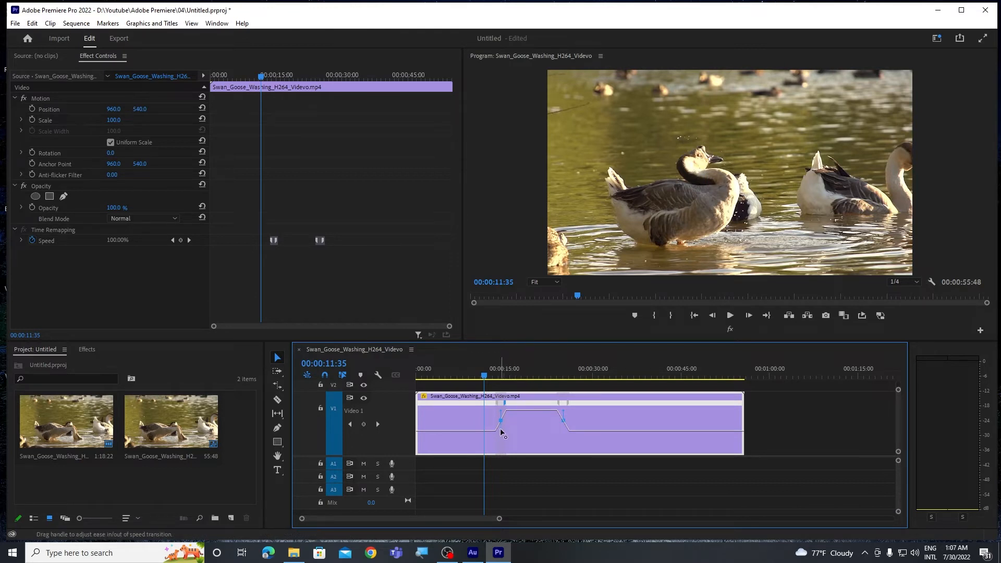
pyautogui.moveTo(502, 431); pyautogui.dragTo(454, 406)
pyautogui.click(564, 420)
pyautogui.click(612, 418)
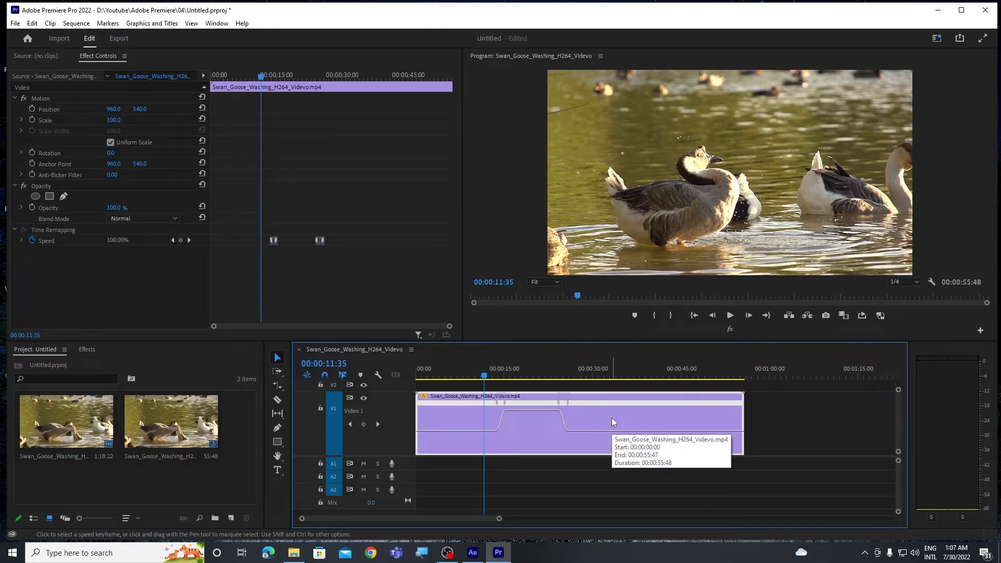
pyautogui.press('space')
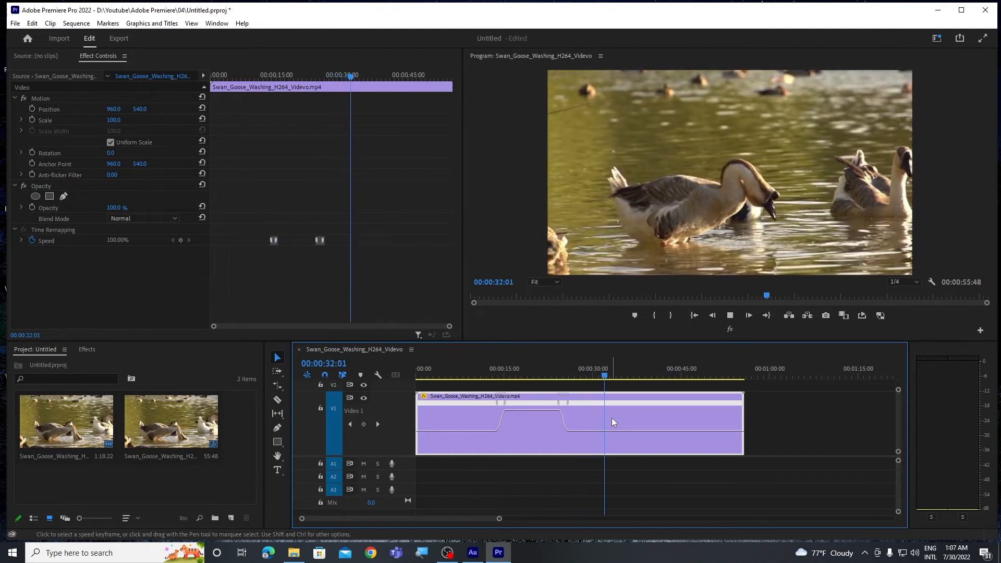
pyautogui.press('space')
# Increase the speed between the ramps to about 399% and play the clip from about 00:00:12:33.
pyautogui.moveTo(534, 408); pyautogui.dragTo(491, 363)
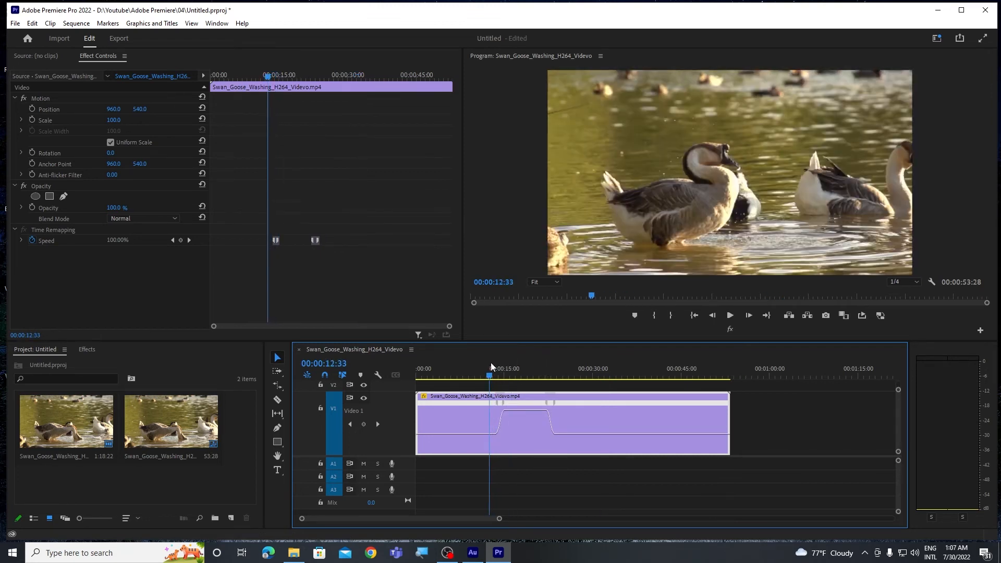
pyautogui.press('space')
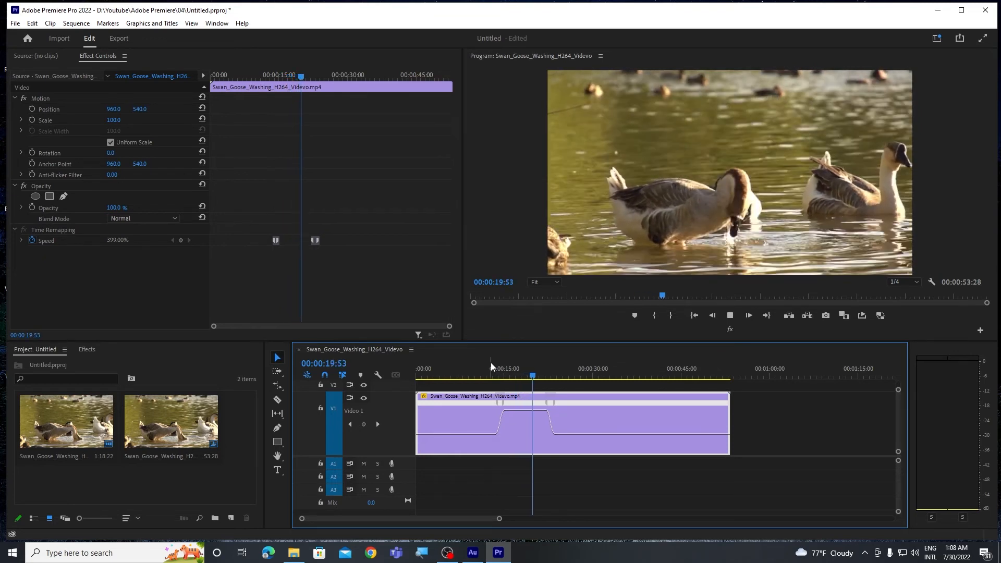
pyautogui.press('space')
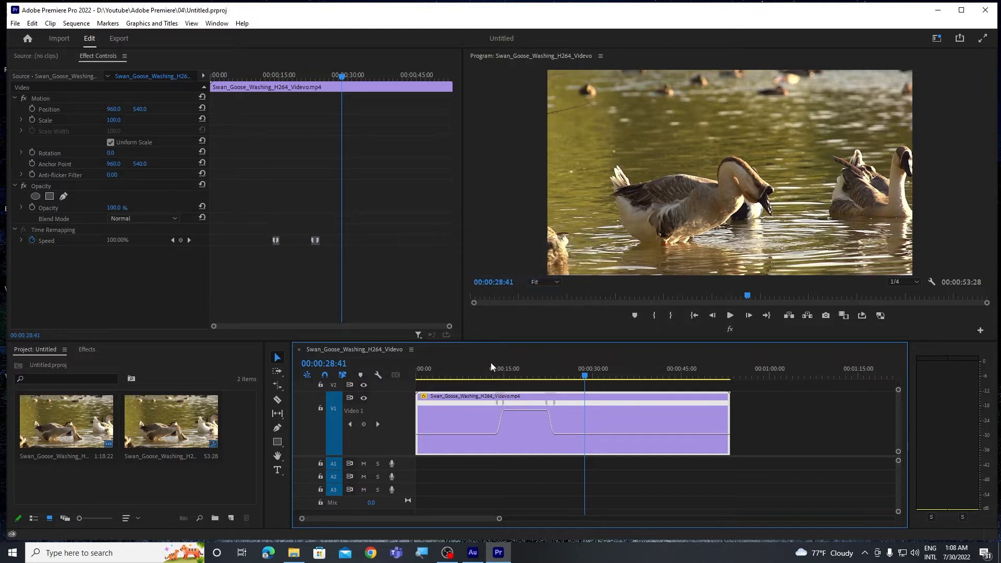
# Undo the ramps, the speed changes and both Time Remapping keyframes on the clip.
pyautogui.hotkey('ctrl', 'z')
pyautogui.hotkey('ctrl', 'z')
pyautogui.hotkey('ctrl', 'z')
pyautogui.hotkey('ctrl', 'z')
pyautogui.hotkey('ctrl', 'z')
pyautogui.hotkey('ctrl', 'z')
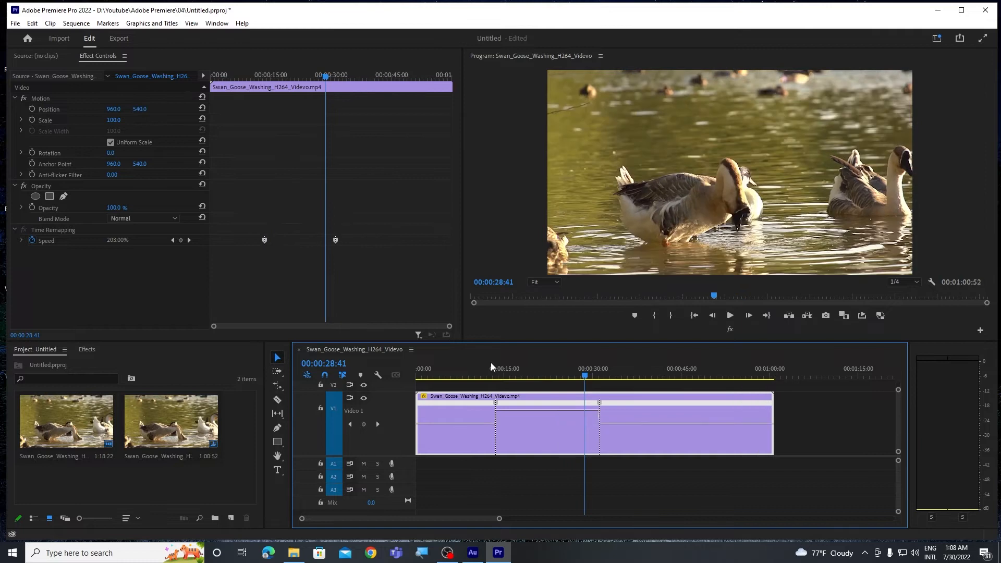
pyautogui.hotkey('ctrl', 'z')
pyautogui.press('-')
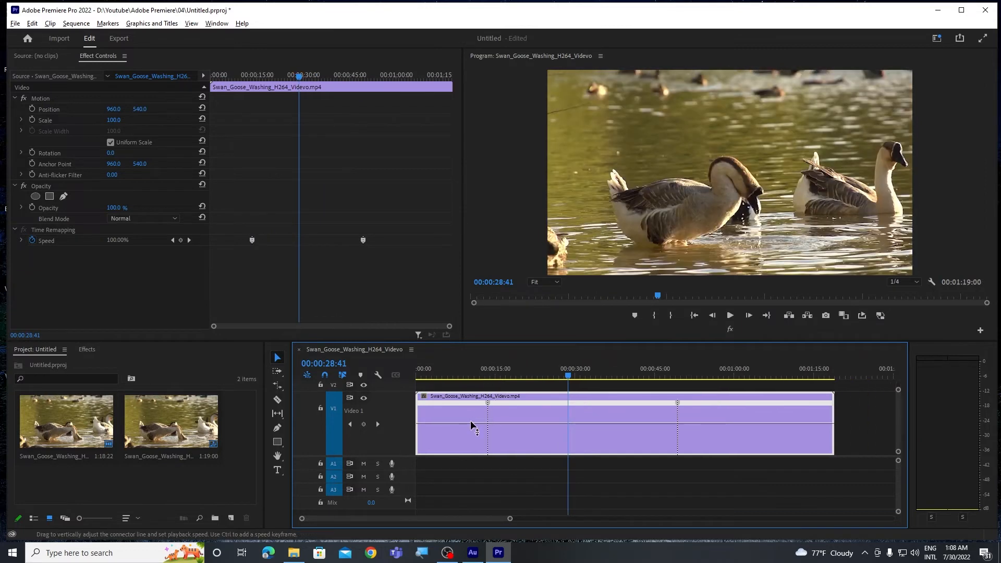
pyautogui.press('-')
pyautogui.press('alt')
pyautogui.hotkey('ctrl', 'z')
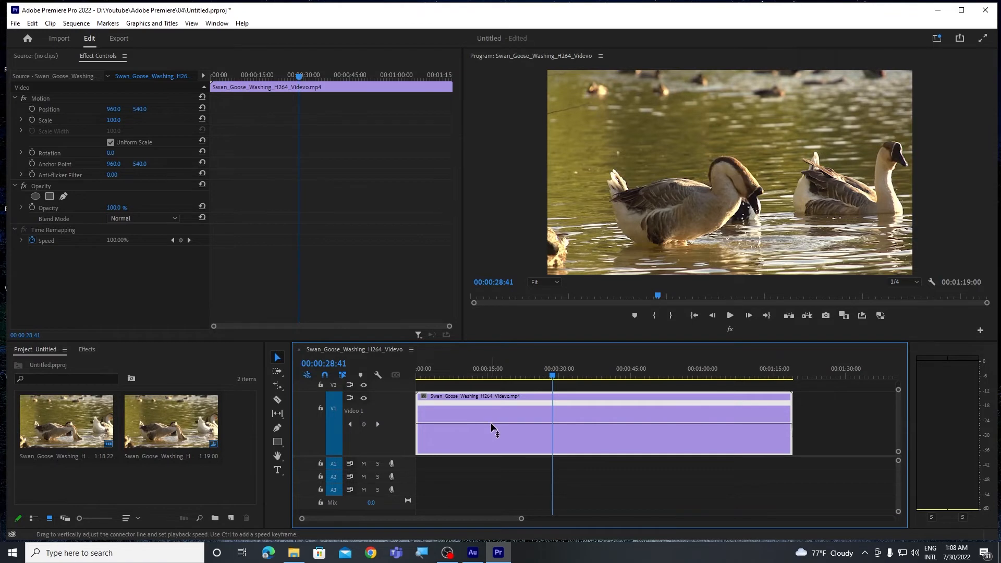
# Raise the whole clip's Time Remapping speed to 200% and play it from the start of the sequence.
pyautogui.moveTo(491, 424); pyautogui.dragTo(494, 410)
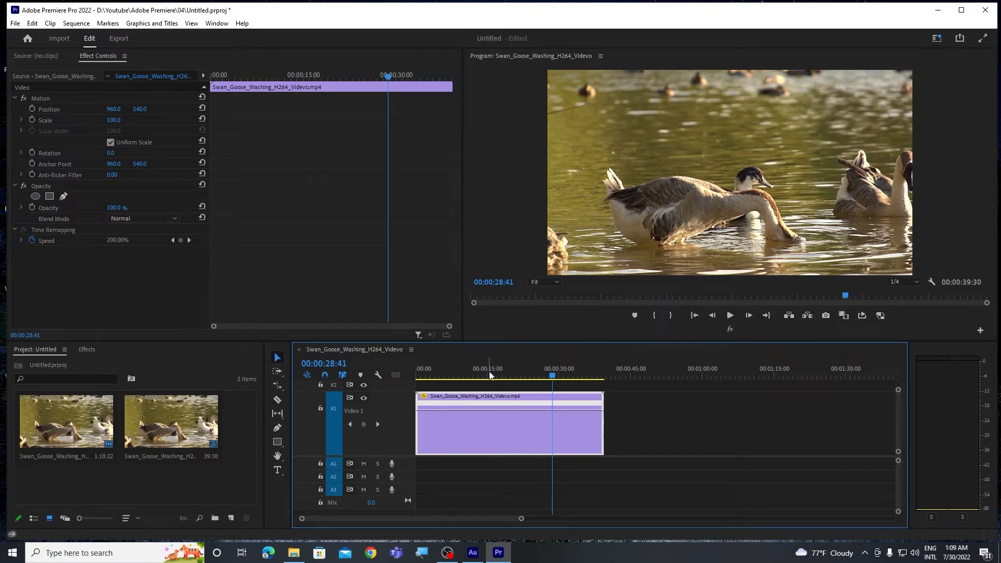
pyautogui.moveTo(489, 375); pyautogui.dragTo(416, 367)
pyautogui.press('space')
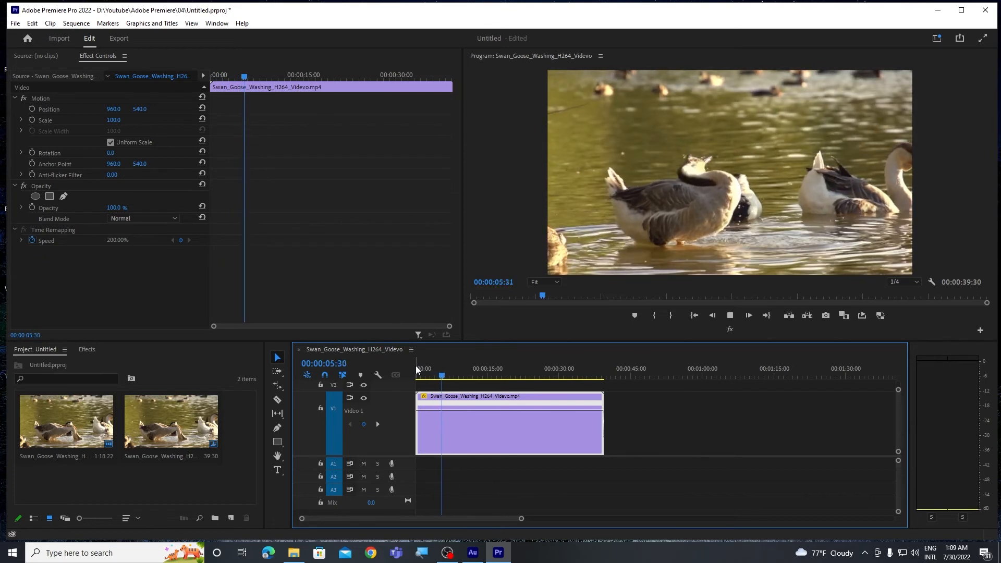
pyautogui.press('space')
# Raise the whole clip's Time Remapping speed to about 304% and play it to check the faster motion.
pyautogui.moveTo(471, 409); pyautogui.dragTo(473, 406)
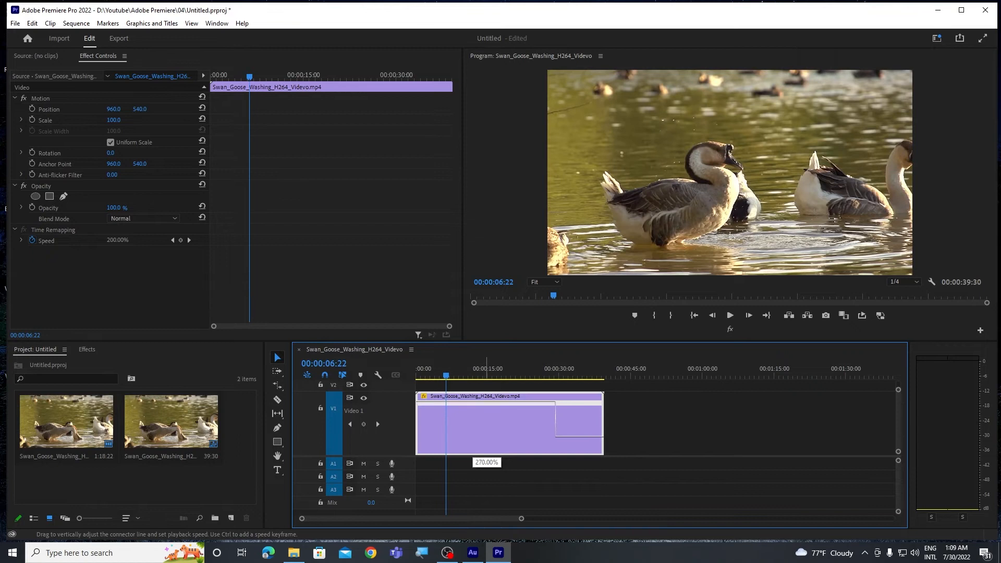
pyautogui.moveTo(472, 405); pyautogui.dragTo(472, 405)
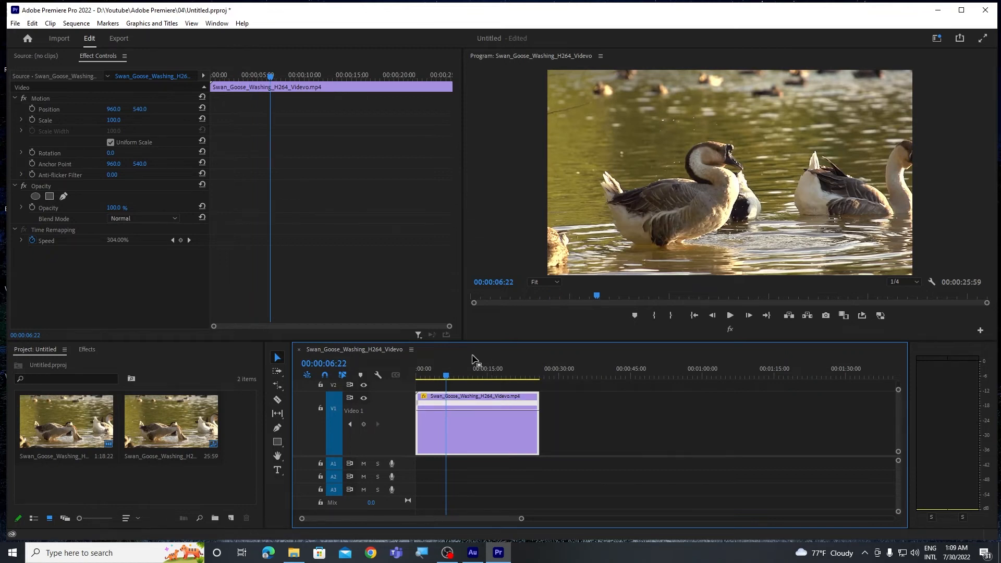
pyautogui.press('space')
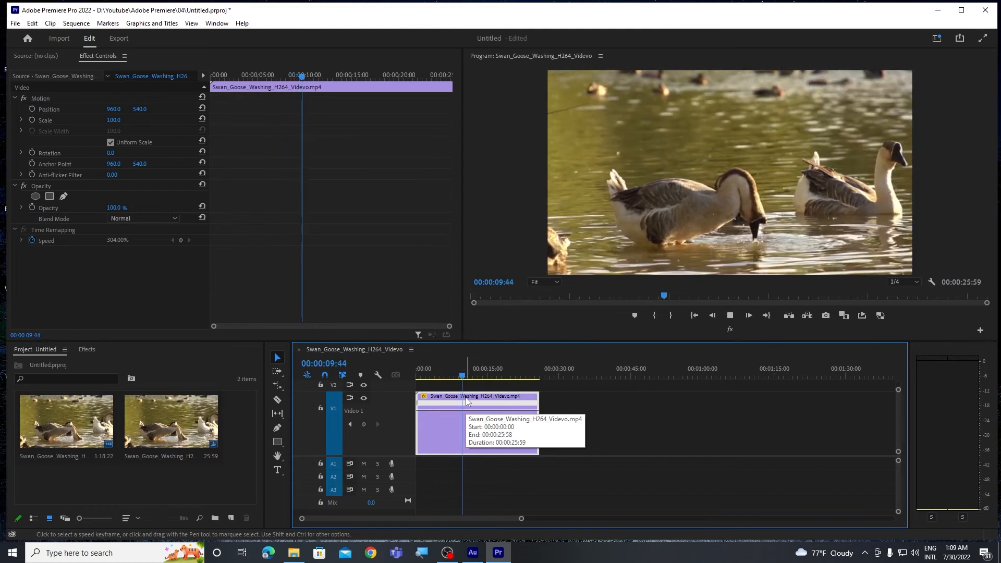
pyautogui.press('space')
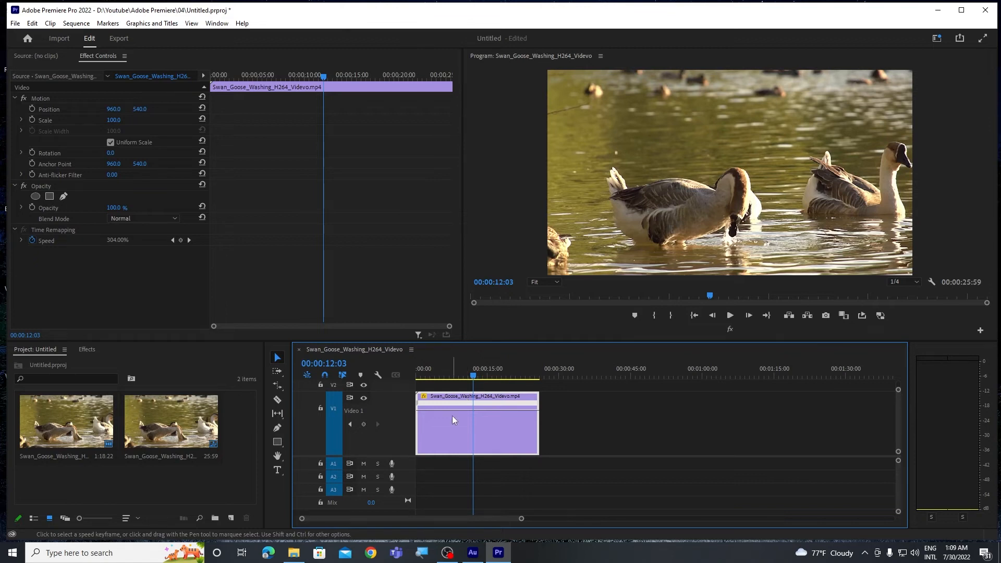
# Add Time Remapping speed keyframes to the sped-up clip at about 00:00:03:46 and 00:00:14:06.
pyautogui.scroll(5, 452, 415)
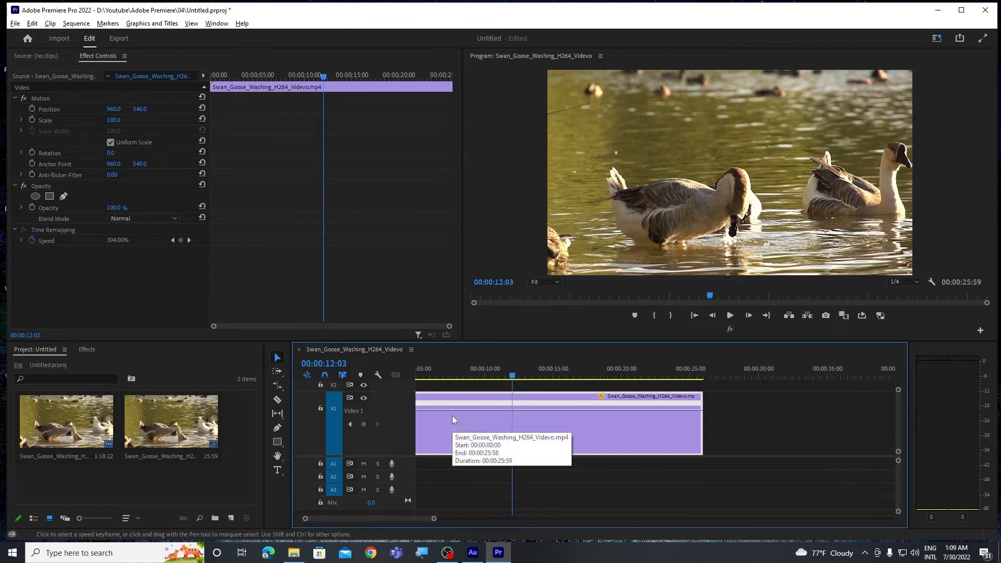
pyautogui.scroll(2, 452, 415)
pyautogui.scroll(1, 412, 518)
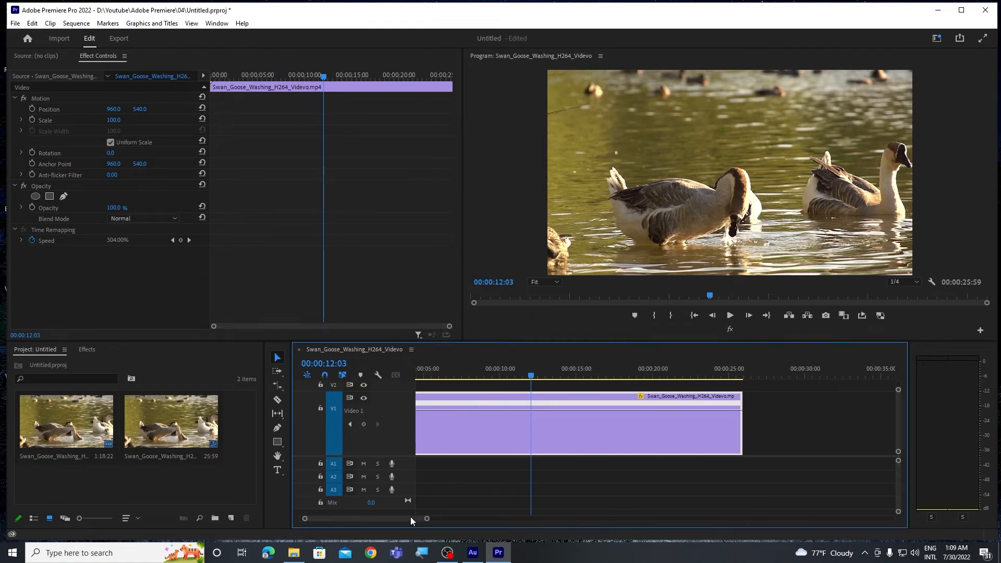
pyautogui.moveTo(411, 519); pyautogui.dragTo(395, 521)
pyautogui.moveTo(528, 376); pyautogui.dragTo(476, 375)
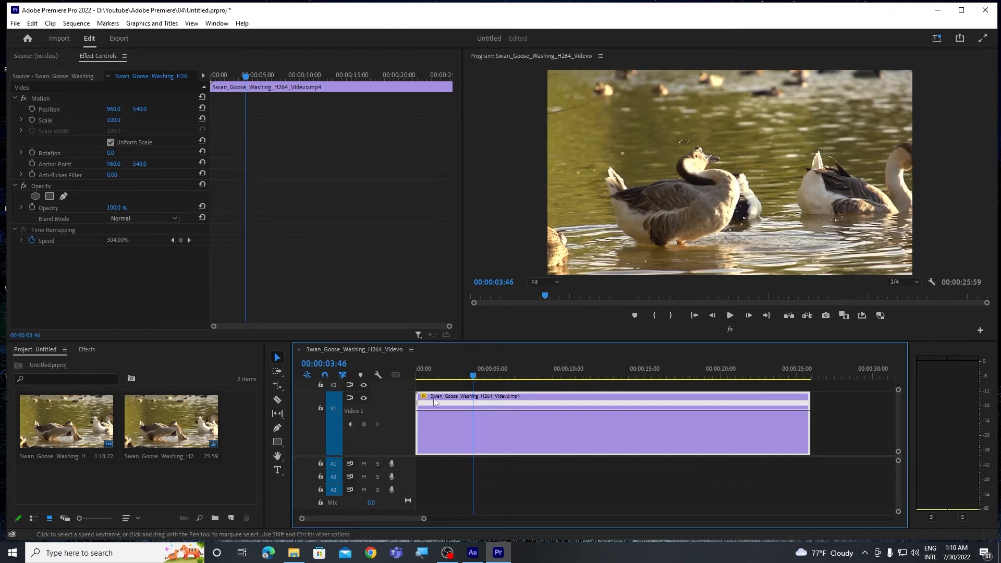
pyautogui.click(364, 425)
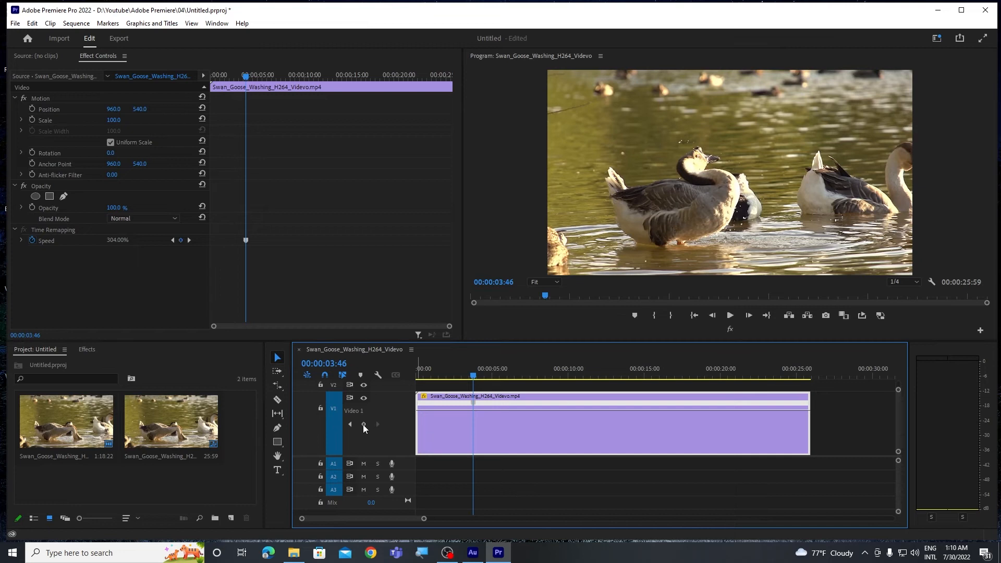
pyautogui.moveTo(473, 377); pyautogui.dragTo(630, 384)
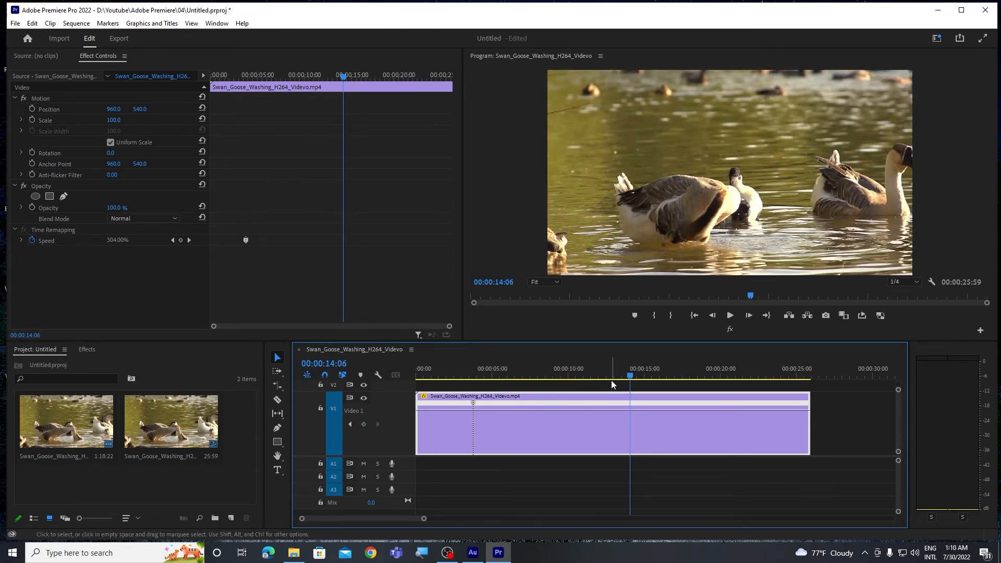
pyautogui.click(365, 425)
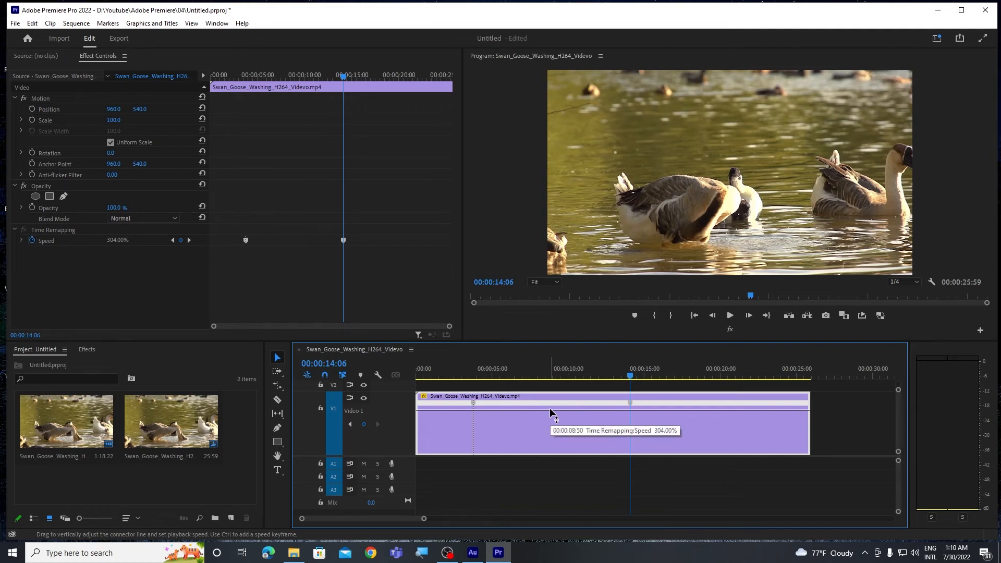
# Lower the speed between the two keyframes to about 117% and play the clip from about 00:00:01:59.
pyautogui.moveTo(550, 408); pyautogui.dragTo(550, 429)
pyautogui.scroll(-3, 553, 425)
pyautogui.scroll(-1, 550, 414)
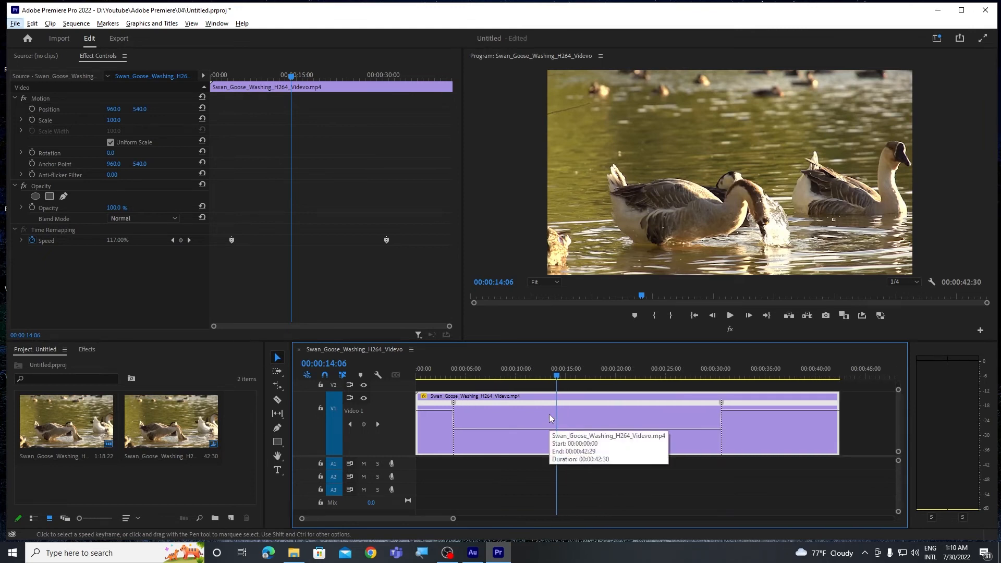
pyautogui.moveTo(454, 366); pyautogui.dragTo(437, 366)
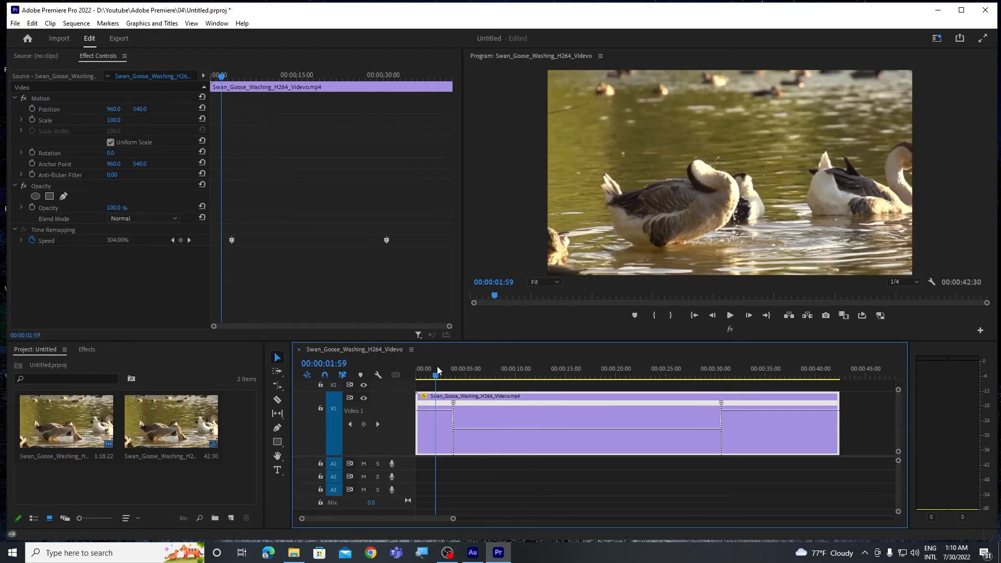
pyautogui.press('space')
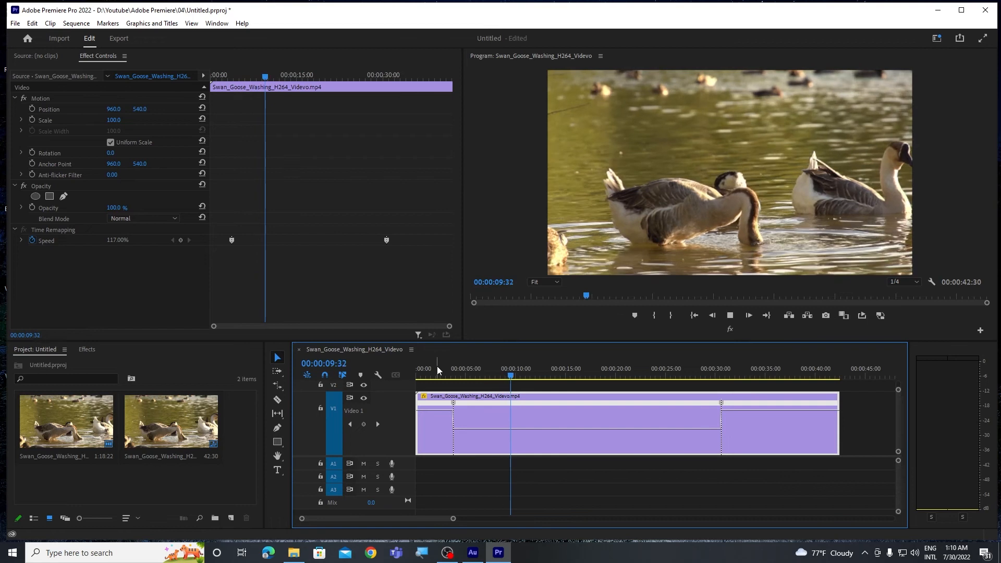
# Stop playback and split both Time Remapping speed keyframes so the speed changes through short gradual ramps.
pyautogui.press('space')
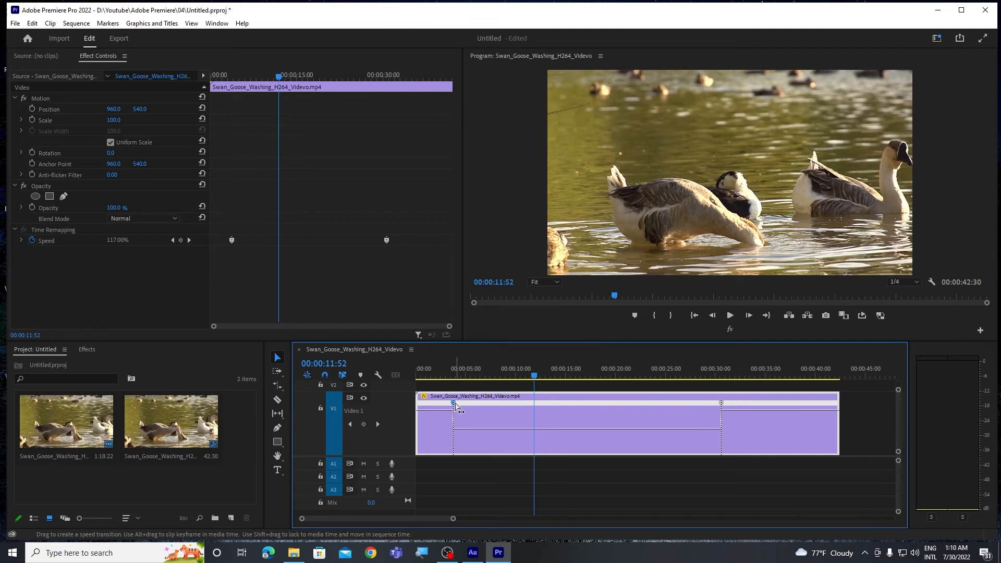
pyautogui.moveTo(455, 406); pyautogui.dragTo(463, 406)
pyautogui.moveTo(716, 404); pyautogui.dragTo(729, 404)
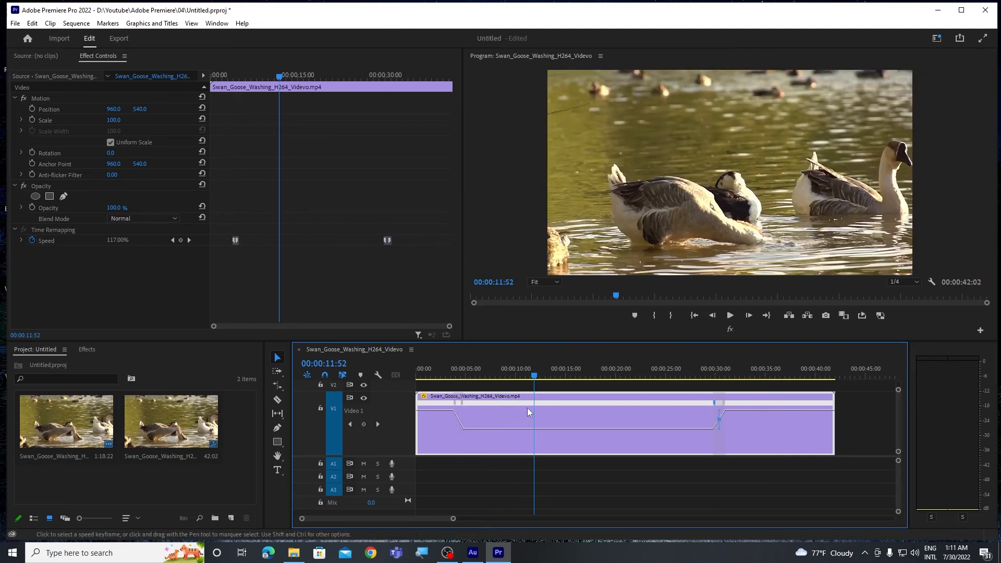
# Adjust the ease handles of the speed ramps at both keyframes to turn them into smooth curves.
pyautogui.click(461, 405)
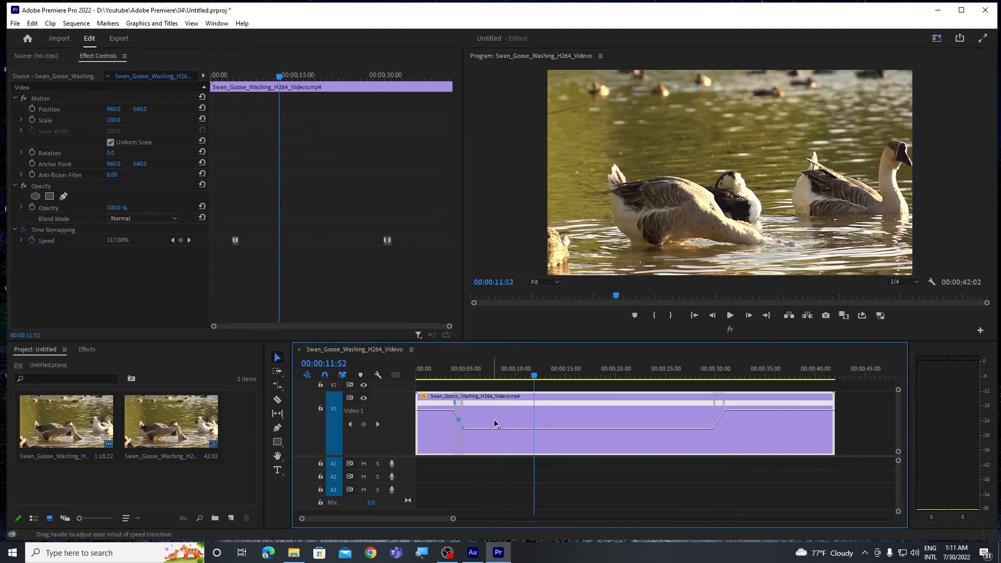
pyautogui.click(722, 417)
pyautogui.moveTo(720, 430); pyautogui.dragTo(669, 421)
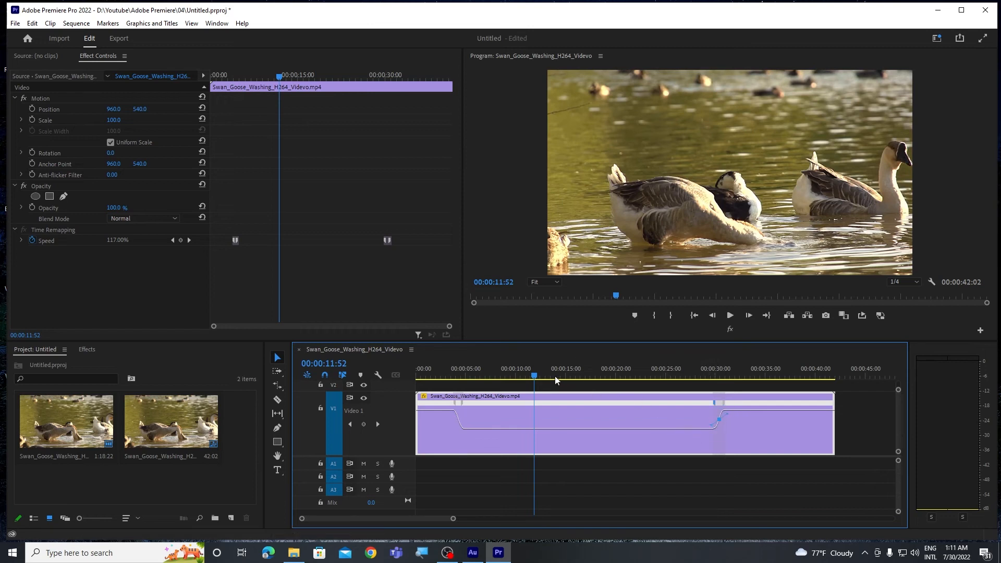
# Play the first speed ramp from about 00:00:03:33, and return the playhead to about 00:00:00:28.
pyautogui.moveTo(534, 378); pyautogui.dragTo(452, 376)
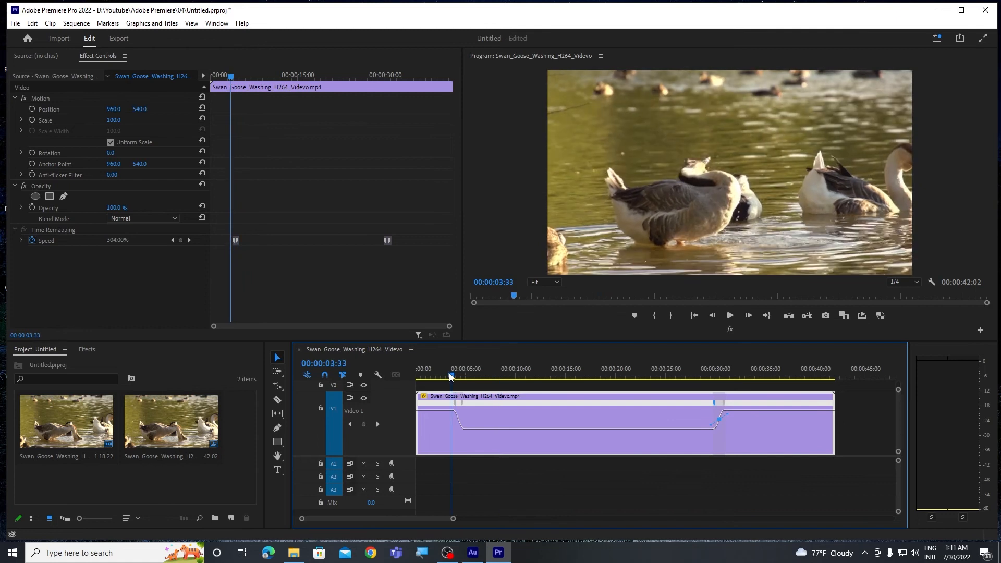
pyautogui.press('space')
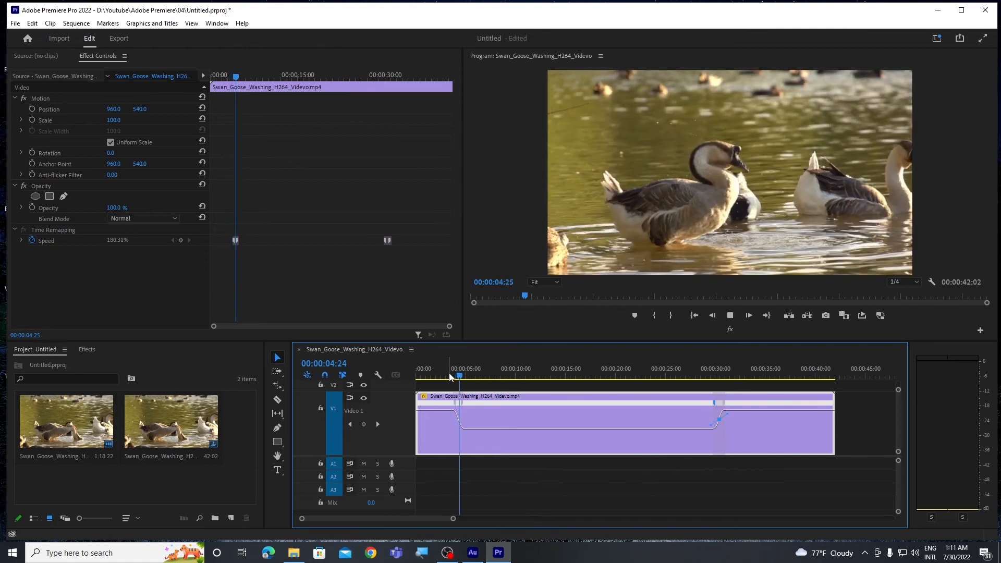
pyautogui.moveTo(445, 374); pyautogui.dragTo(423, 376)
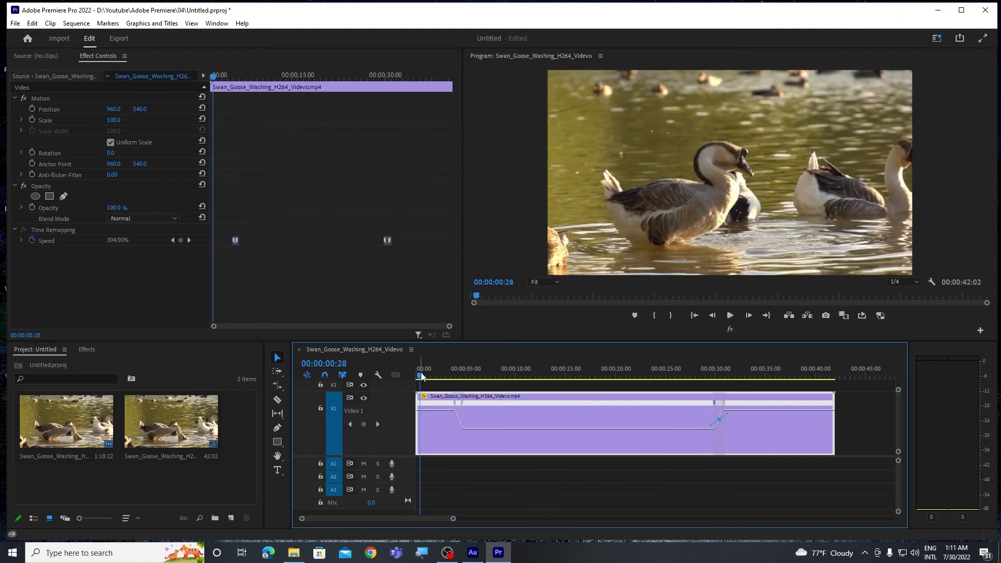